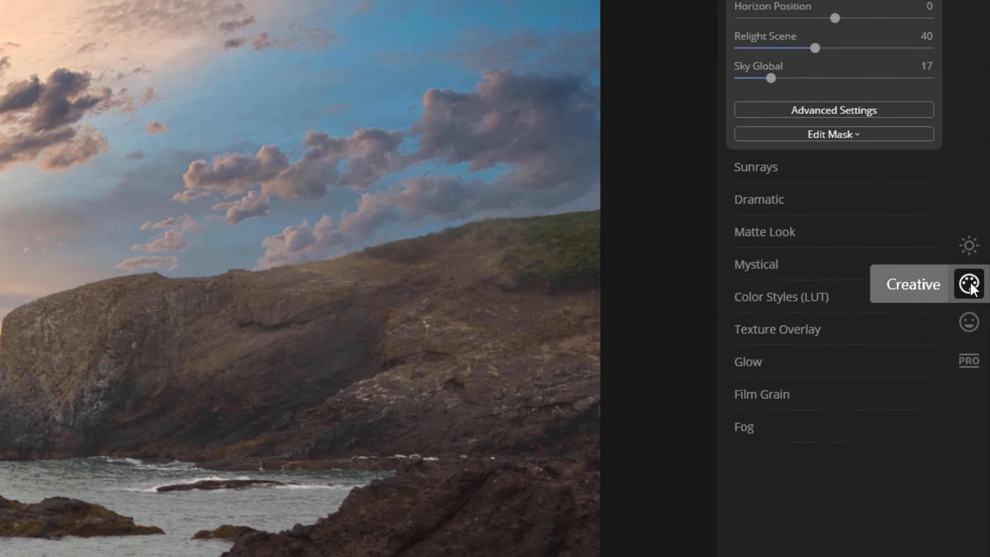
Reset the AI Sky Replacement settings of the sea stack photo and apply the Dramatic Sunset 1 sky.
left_click(853, 209)
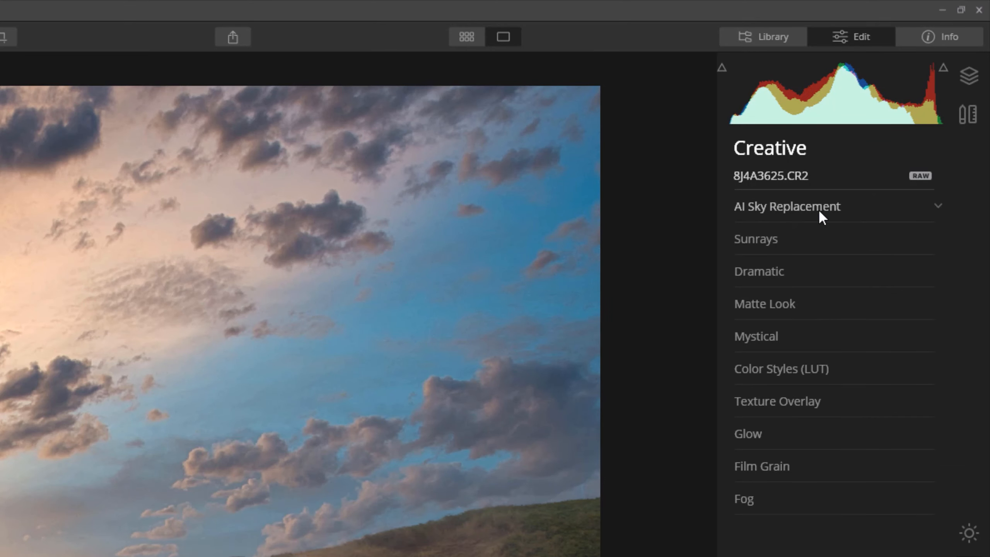
left_click(923, 203)
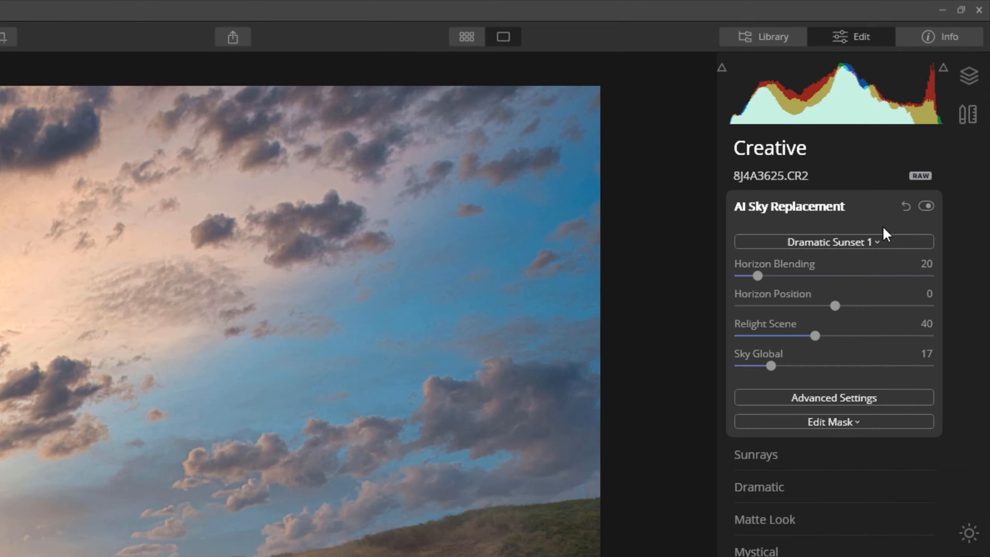
left_click(905, 205)
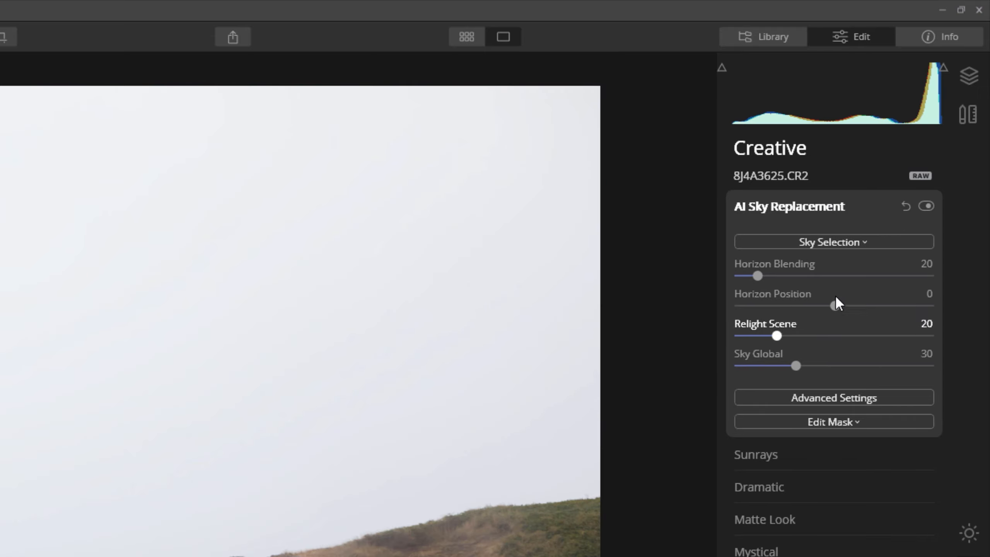
left_click(872, 242)
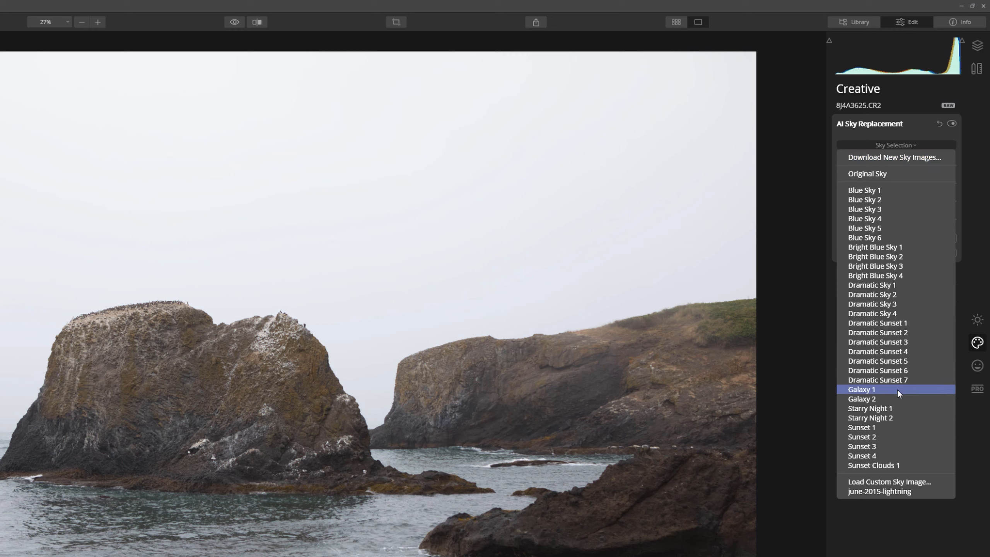
left_click(899, 324)
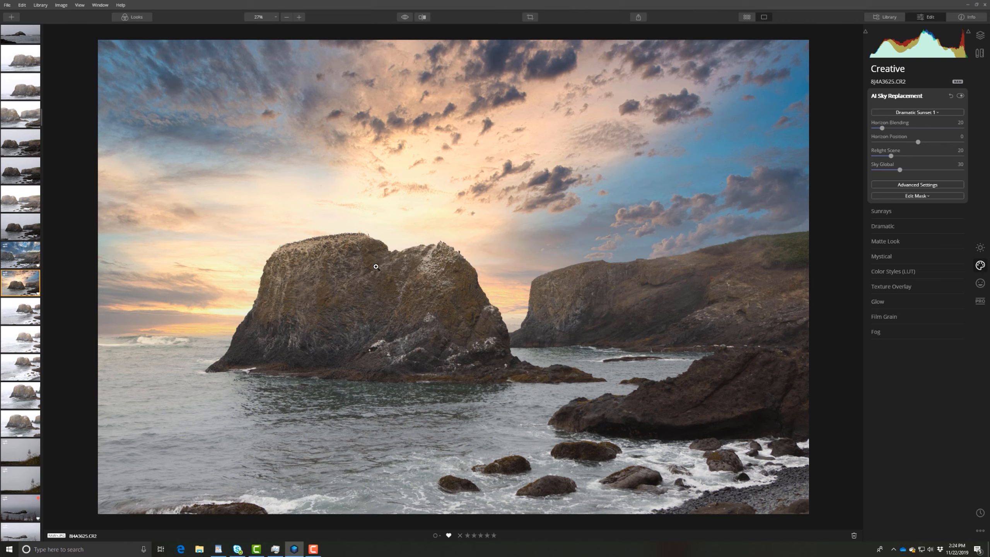
Set the Horizon Position of the replaced sky to -3.
scroll(288, 253, "up", 8)
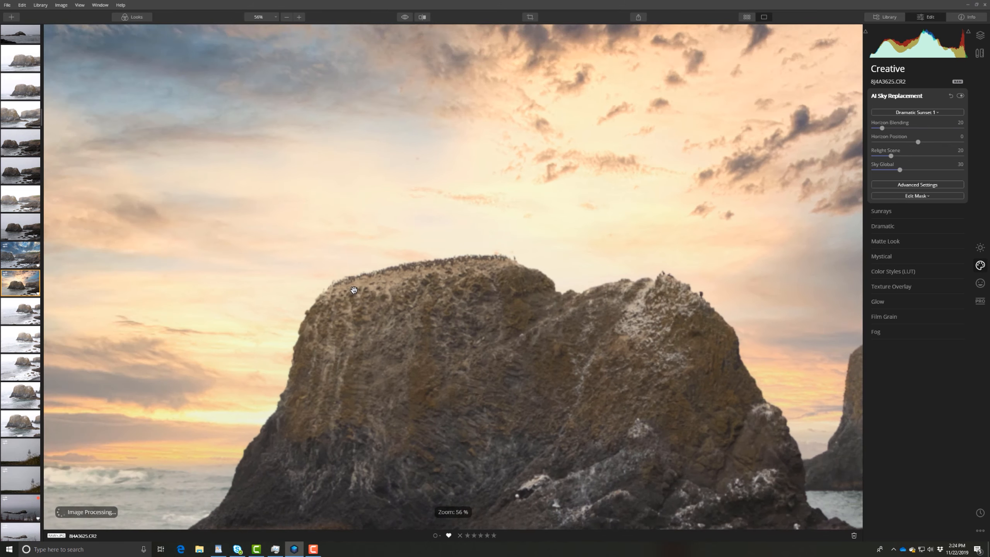
scroll(353, 290, "up", 3)
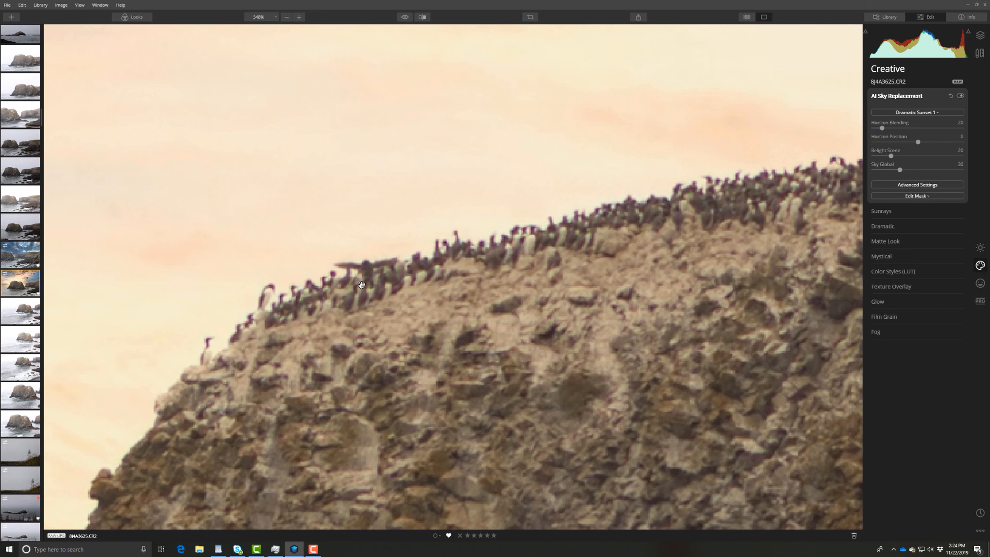
left_click_drag(425, 283, 271, 297)
left_click_drag(825, 218, 272, 264)
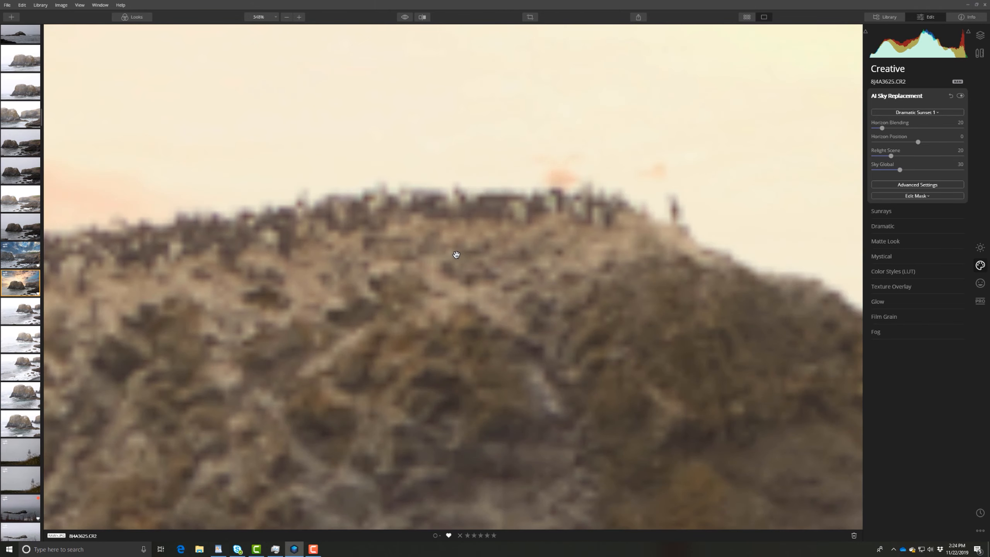
left_click_drag(546, 252, 406, 275)
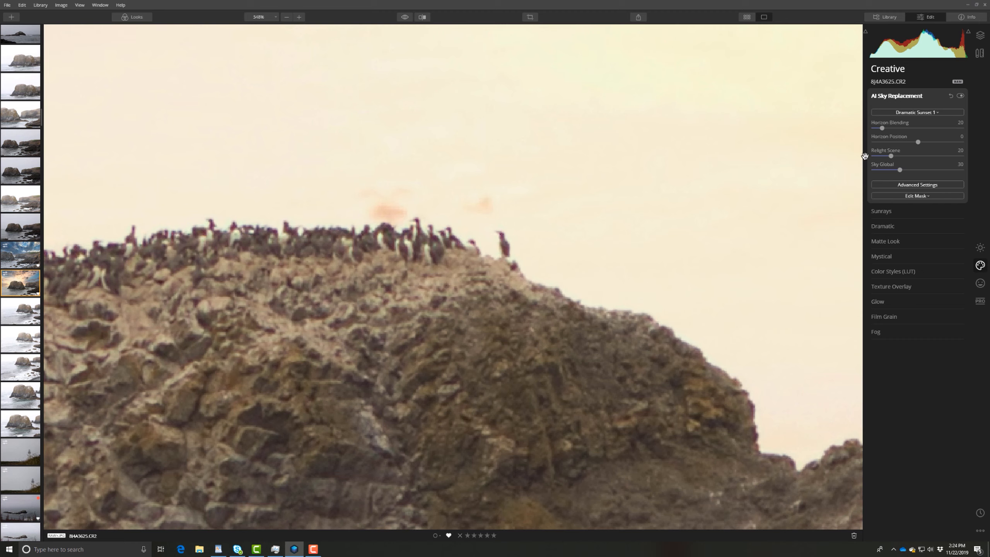
left_click_drag(918, 142, 915, 142)
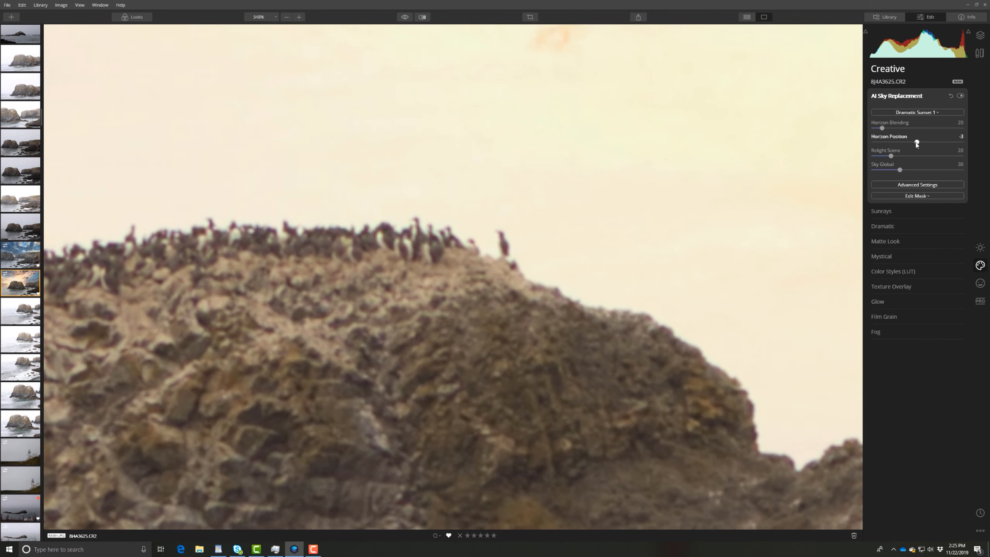
left_click_drag(915, 143, 916, 143)
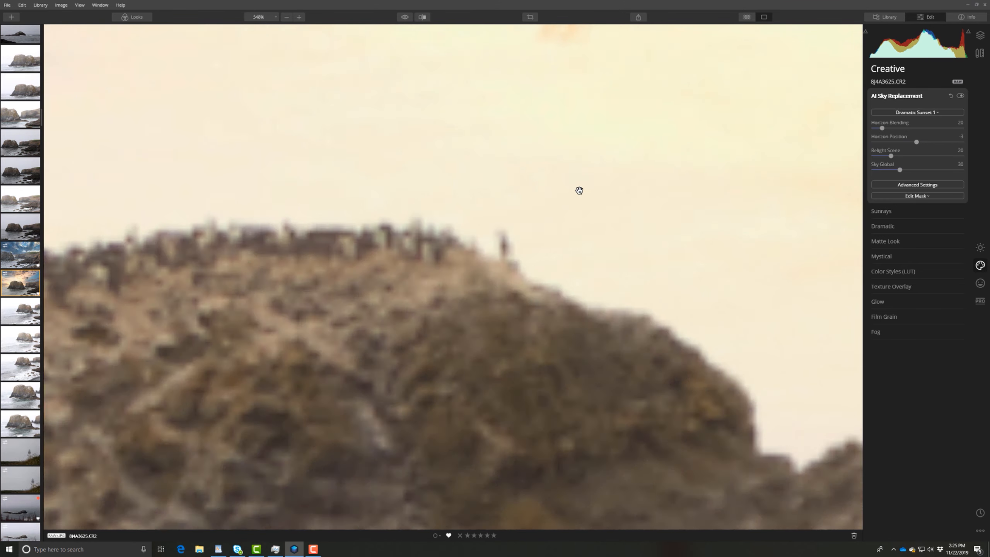
scroll(579, 190, "down", 10)
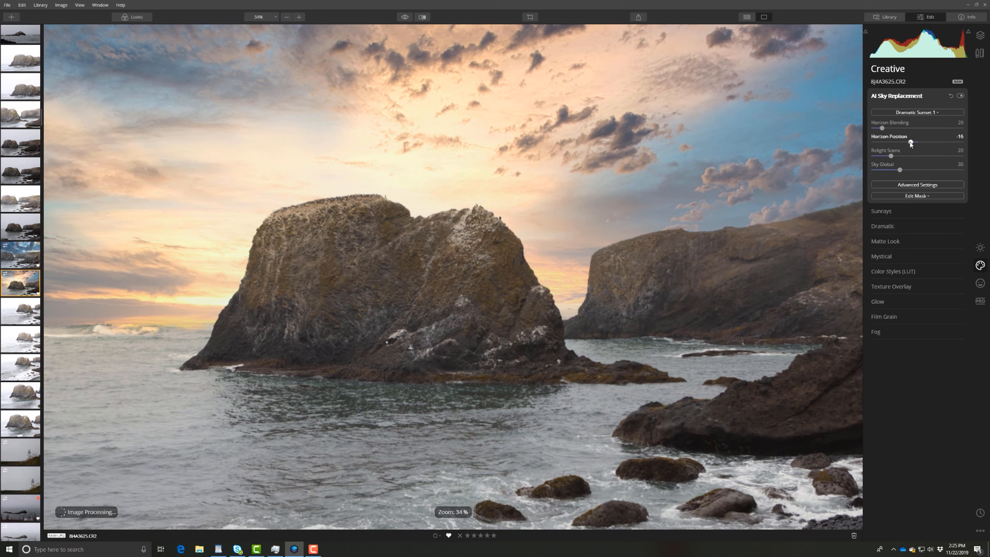
left_click_drag(910, 143, 918, 144)
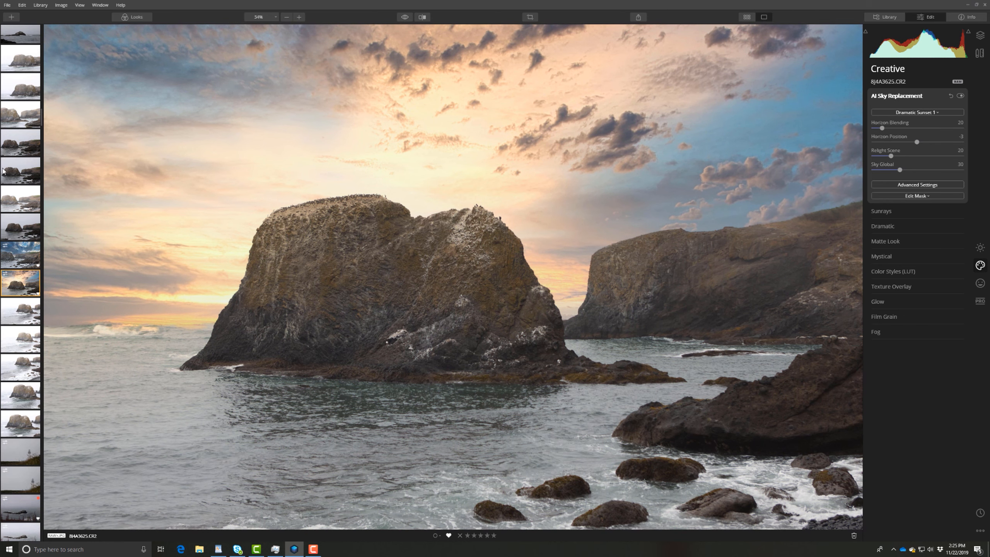
Open the bridge photo 8J4A3526.CR2 and replace its sky with Dramatic Sunset 3.
scroll(17, 171, "up", 2)
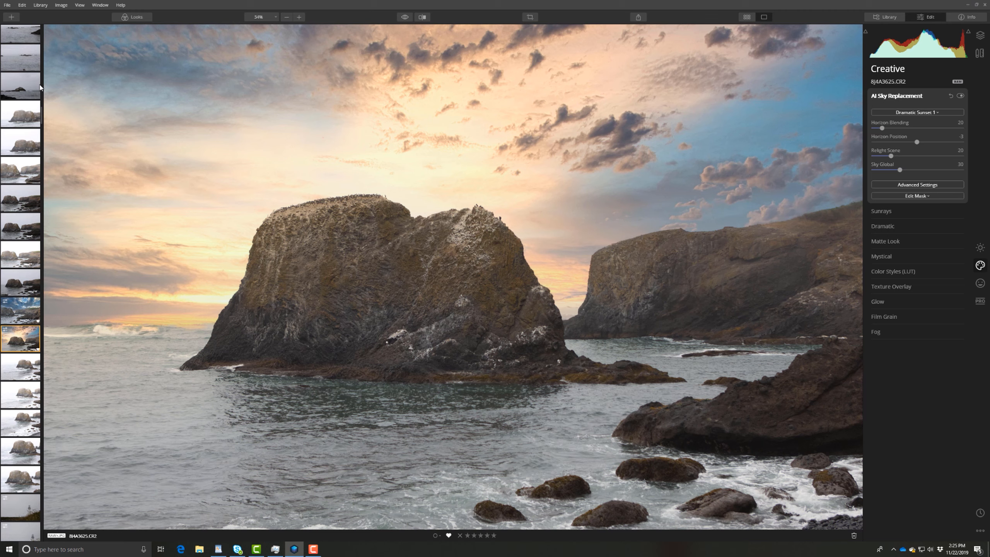
left_click_drag(43, 92, 41, 34)
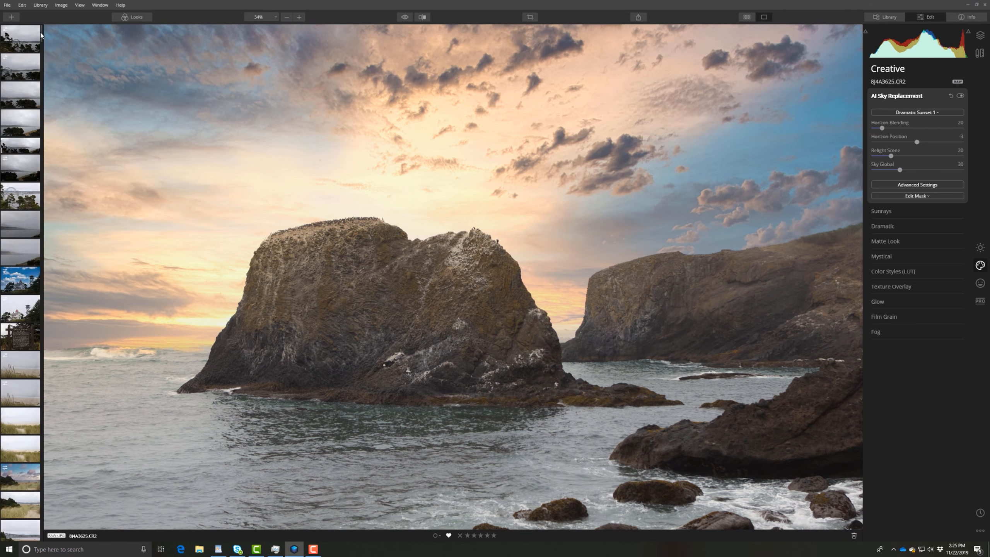
left_click(26, 45)
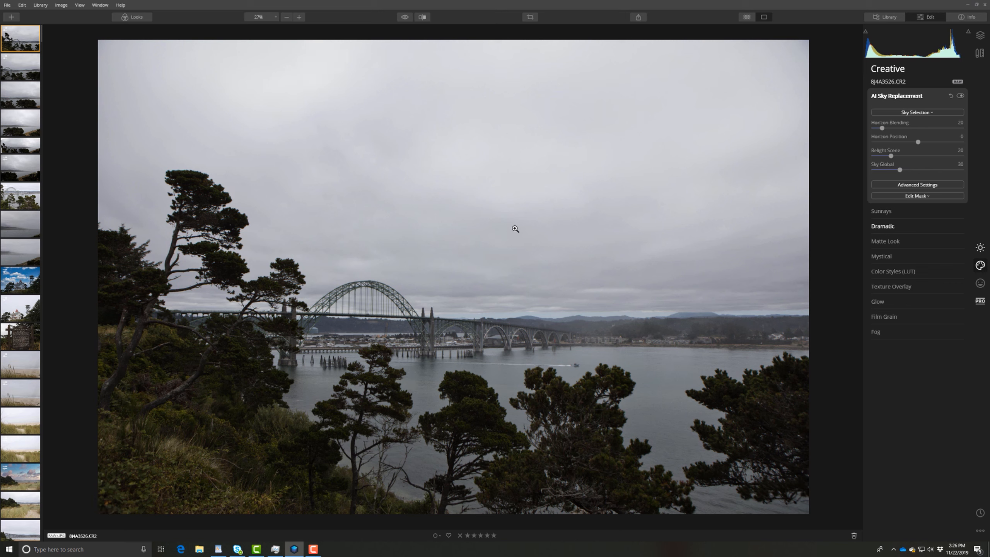
left_click(922, 113)
left_click(912, 265)
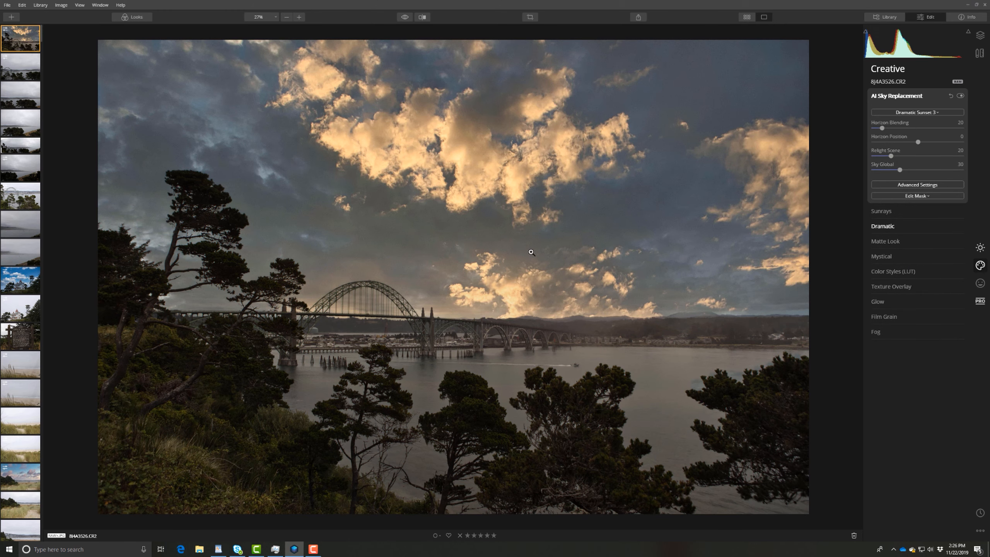
Compare the bridge arch and its cables up close before and after the sky replacement.
scroll(358, 296, "up", 6)
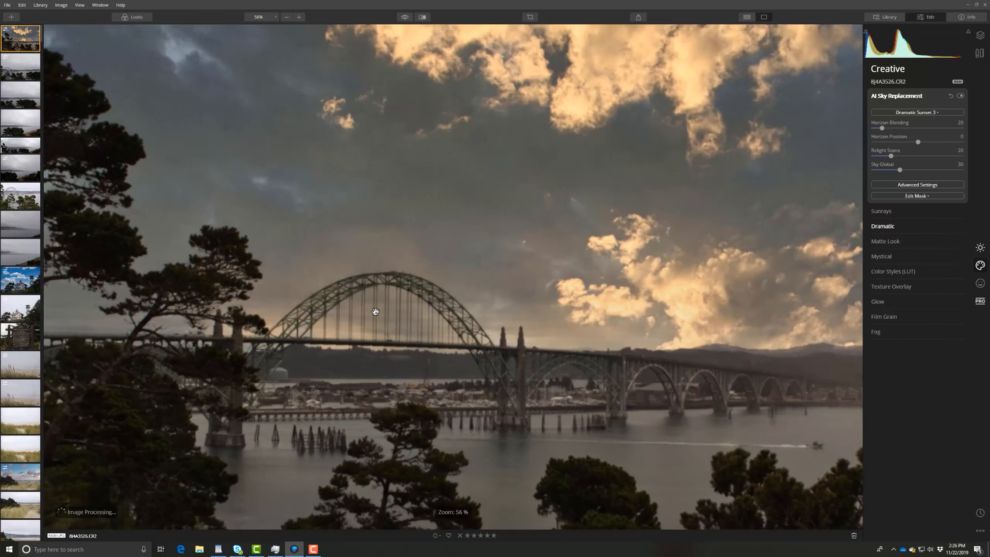
scroll(420, 332, "up", 2)
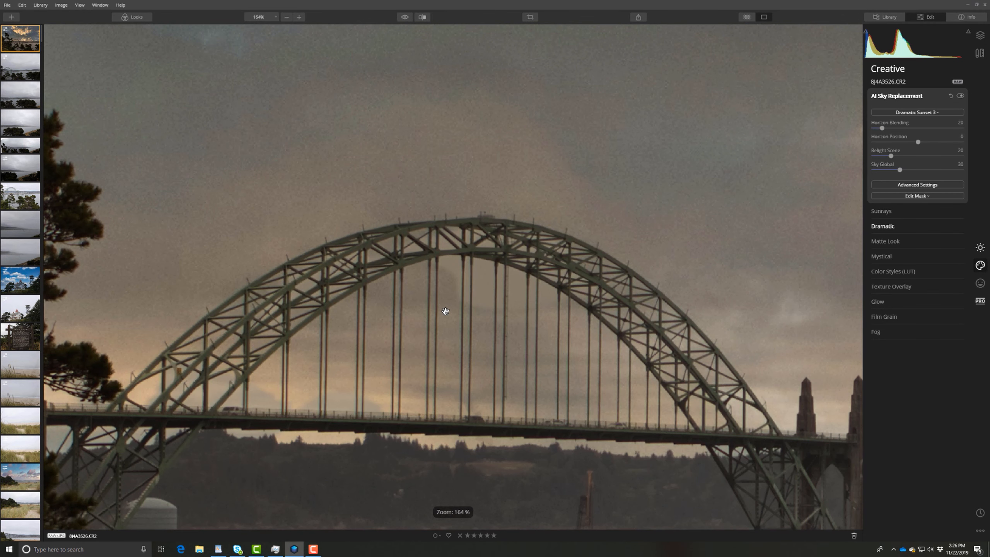
left_click(405, 17)
left_click(404, 17)
left_click(405, 18)
left_click(404, 17)
left_click(404, 18)
left_click(405, 17)
left_click(404, 17)
left_click(405, 18)
left_click(405, 17)
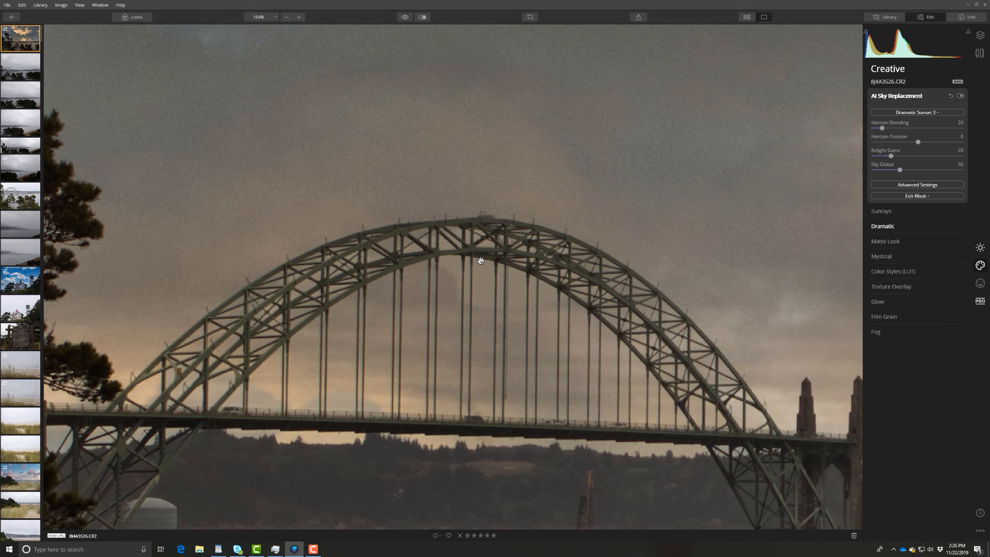
left_click_drag(481, 261, 433, 270)
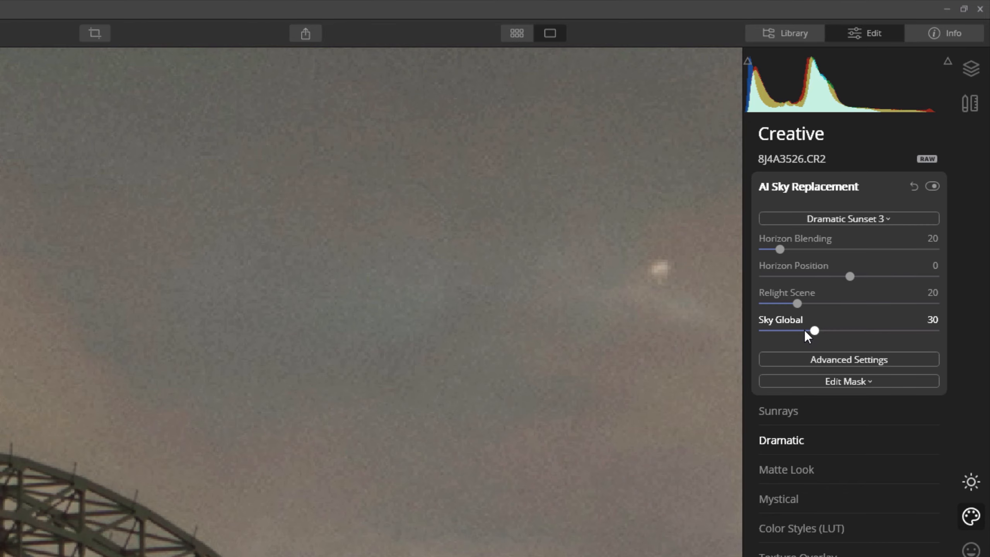
Set Sky Global to 45 for the replaced sky in the bridge photo.
left_click_drag(814, 331, 827, 334)
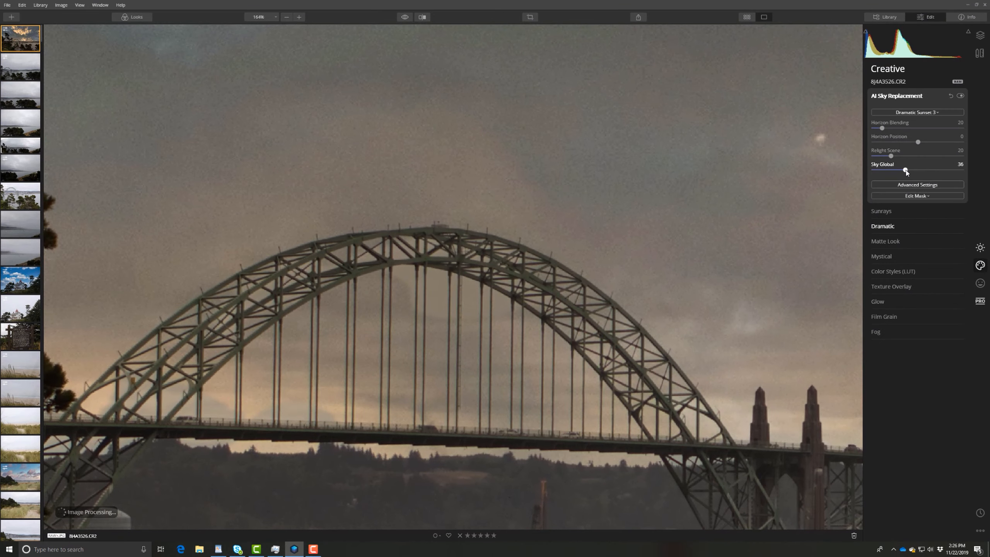
left_click_drag(906, 172, 914, 171)
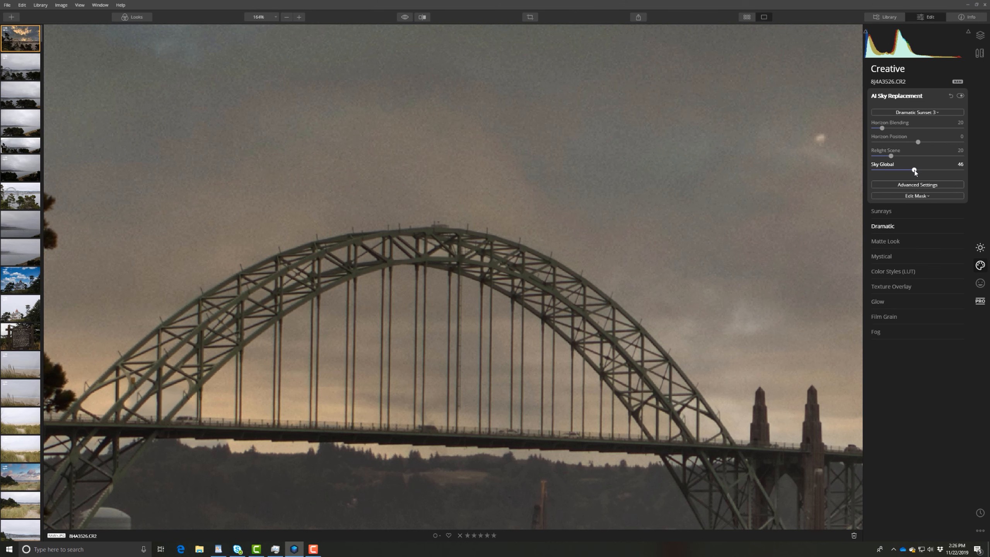
left_click_drag(914, 172, 917, 172)
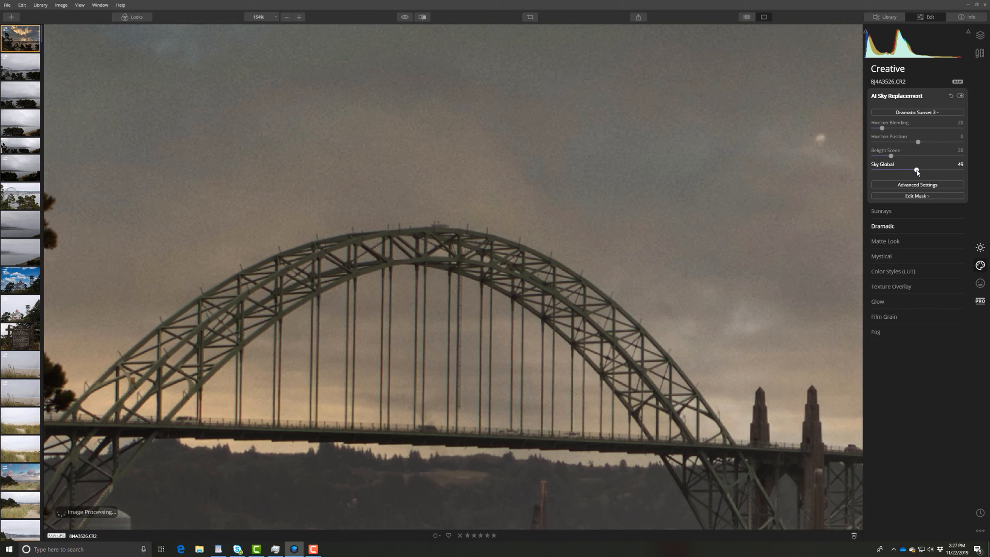
scroll(603, 264, "down", 5)
scroll(604, 264, "down", 1)
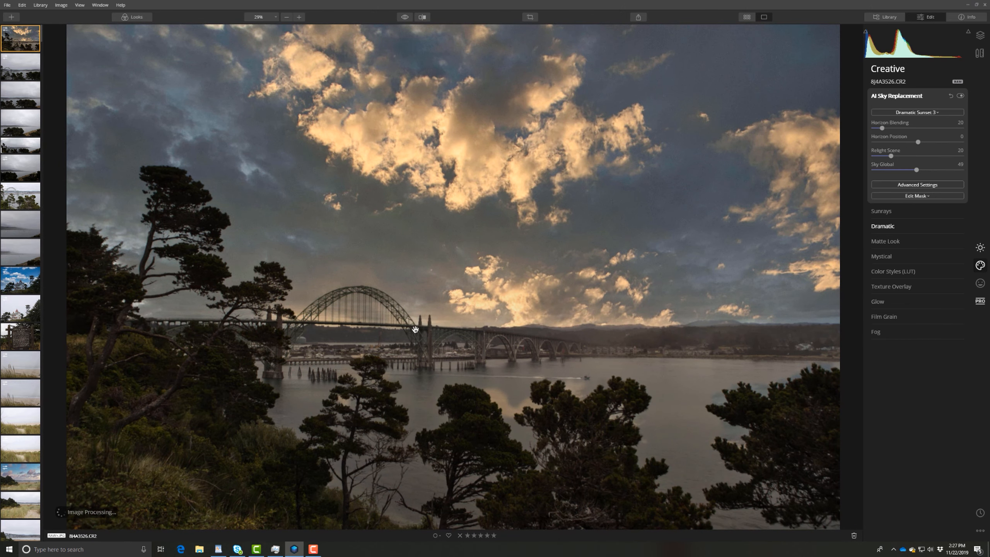
scroll(338, 311, "up", 3)
scroll(338, 311, "up", 5)
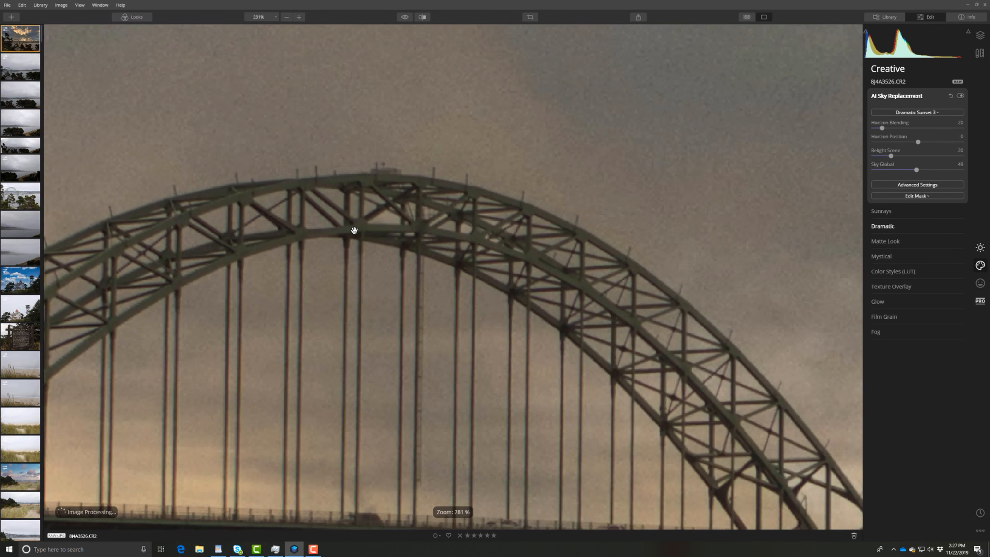
scroll(353, 230, "down", 7)
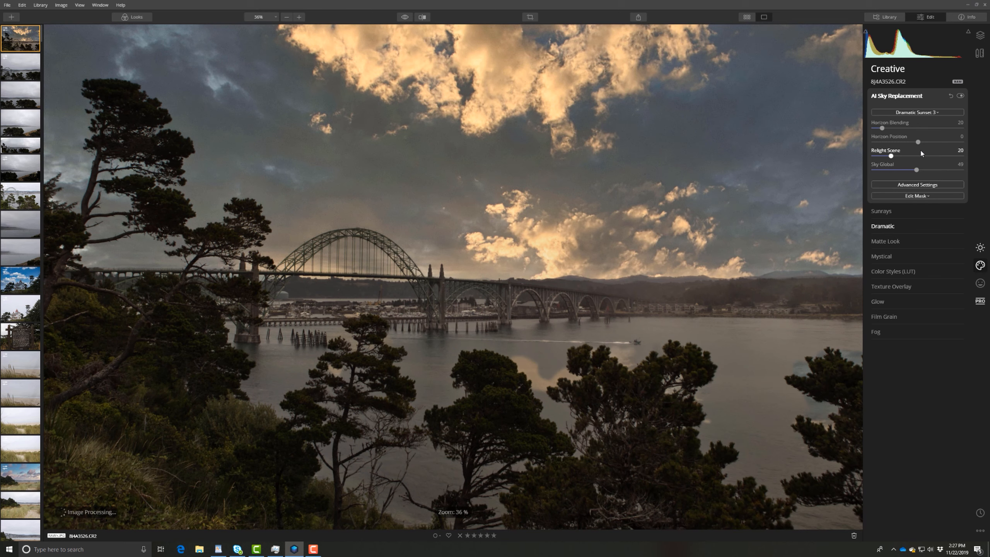
left_click_drag(917, 170, 913, 171)
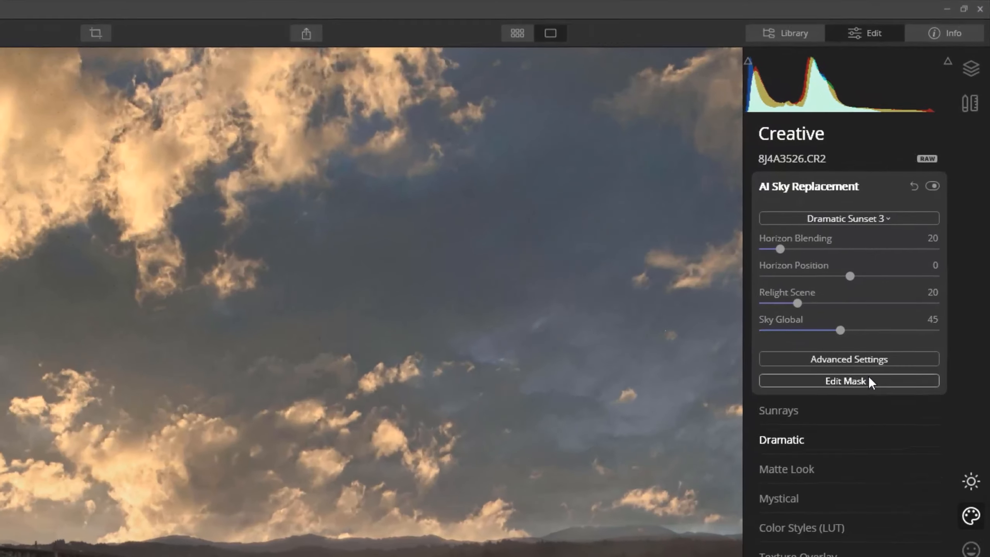
Start a brush mask for the sky replacement in Erase mode with 100% opacity and size 244.
left_click(868, 382)
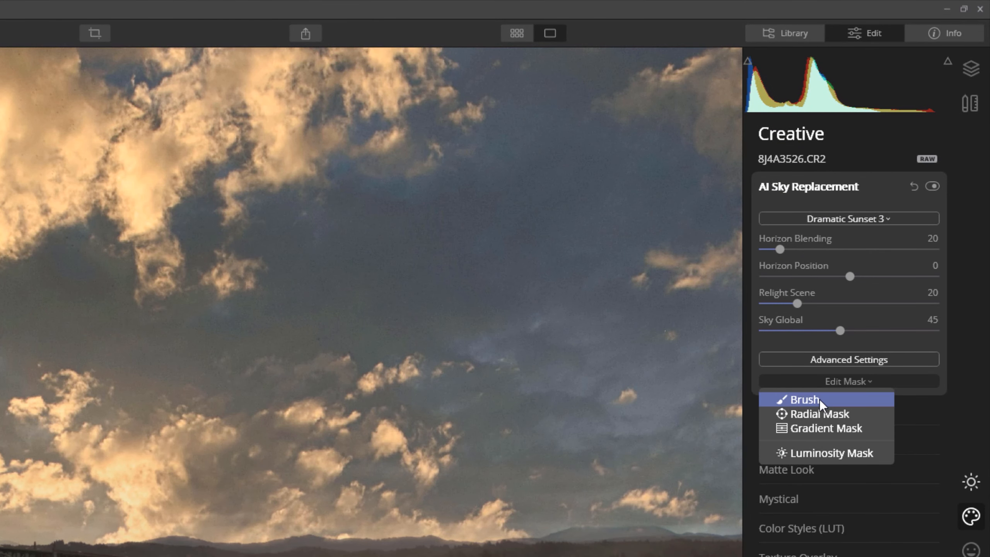
left_click(805, 400)
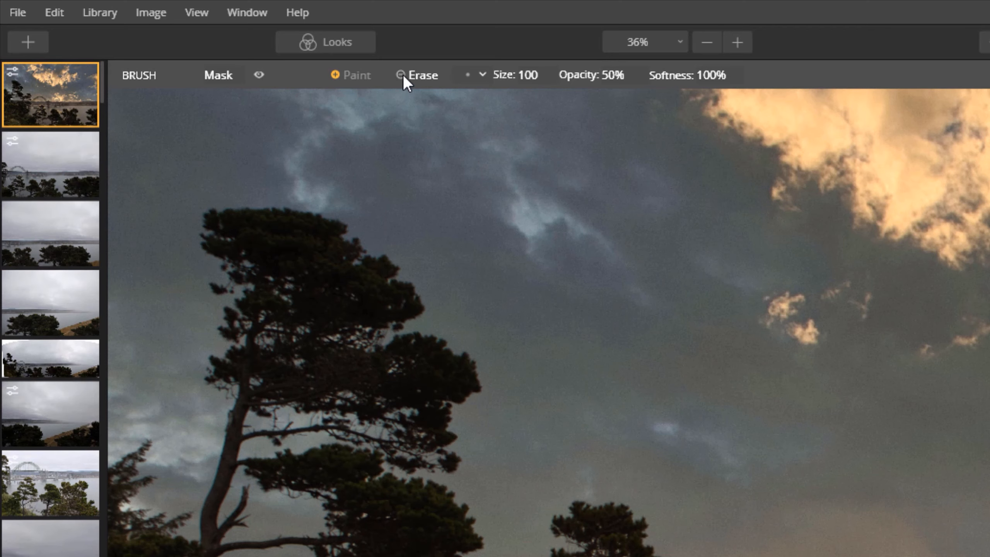
left_click(385, 71)
left_click(632, 77)
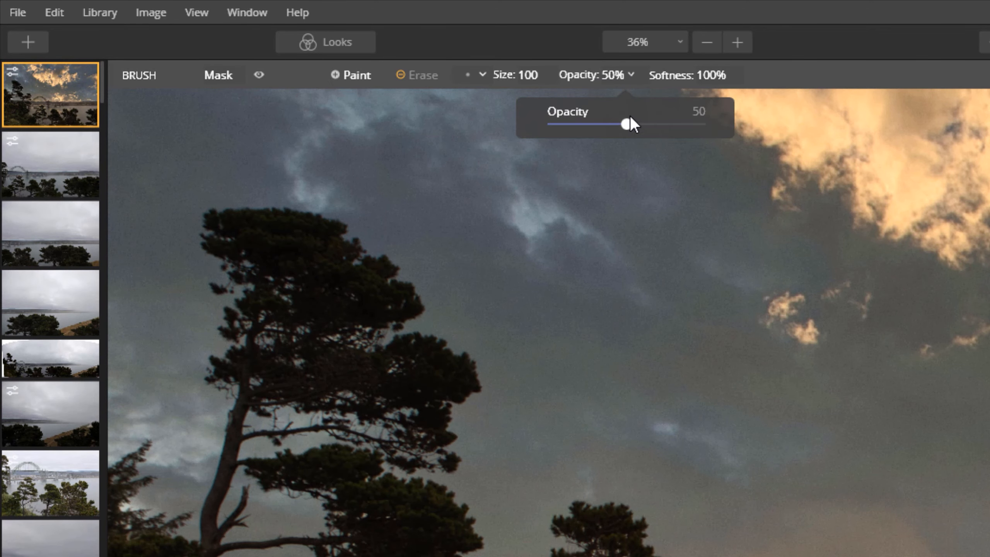
left_click_drag(629, 122, 715, 122)
key("bracketright")
key("bracketright")
key("bracketright")
key("bracketright")
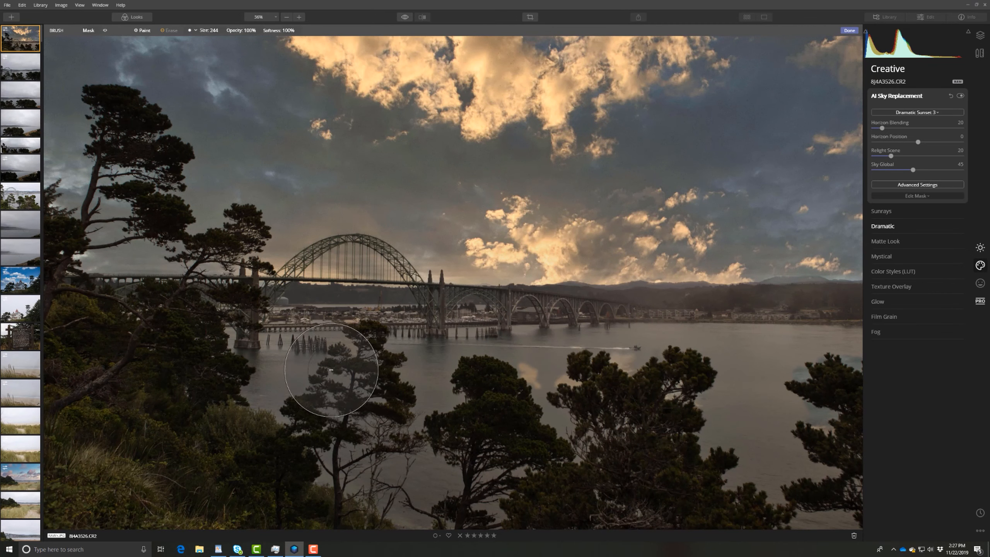
Erase the sky replacement effect from the water and foreground trees, and from a patch of sky beneath the central clouds.
mouse_move(429, 385)
left_mouse_down()
mouse_move(508, 398)
mouse_move(619, 393)
mouse_move(564, 383)
mouse_move(745, 362)
mouse_move(880, 377)
mouse_move(684, 437)
left_mouse_up()
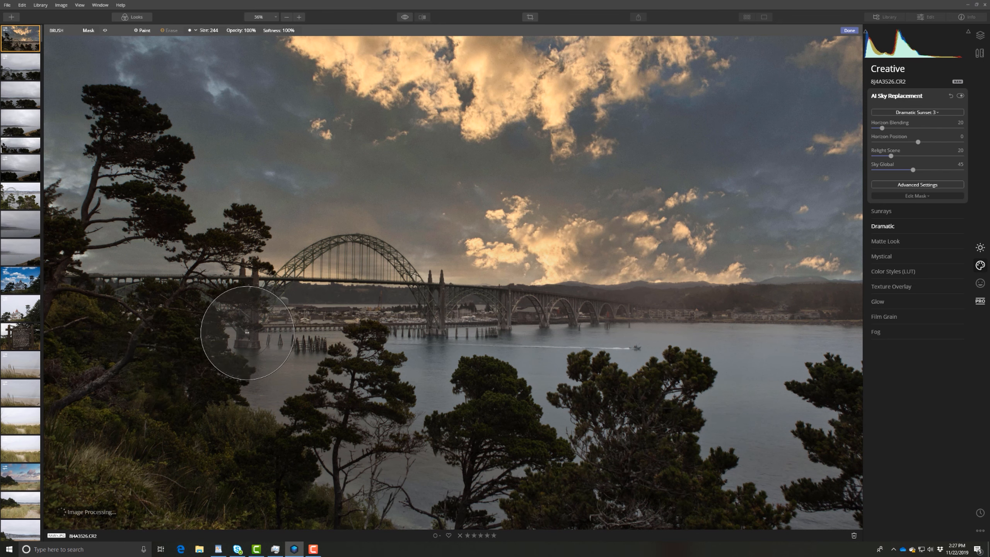
key("ctrl+minus")
key("ctrl+minus")
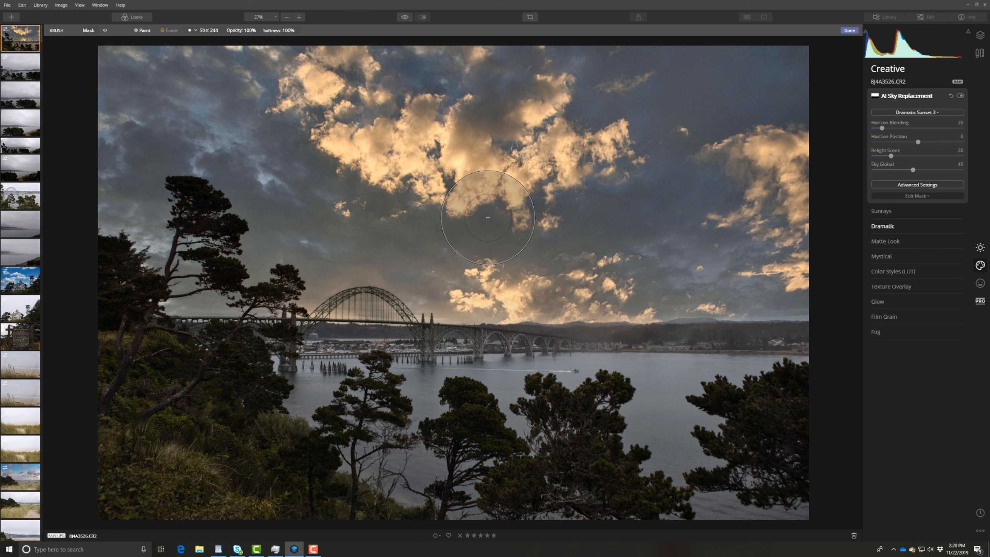
left_click_drag(488, 216, 375, 197)
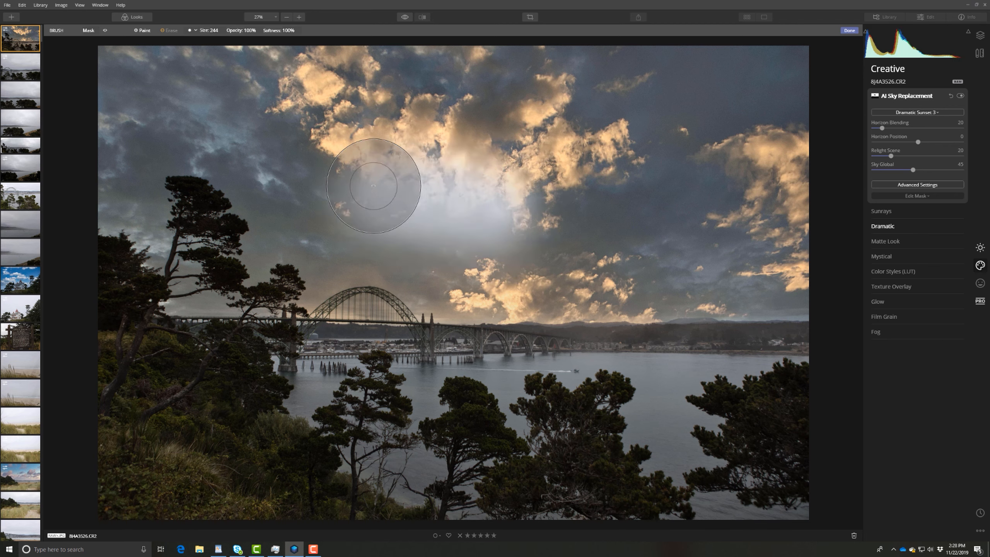
Paint the sky replacement effect back into the erased patch of sky beneath the central clouds.
left_click(169, 30)
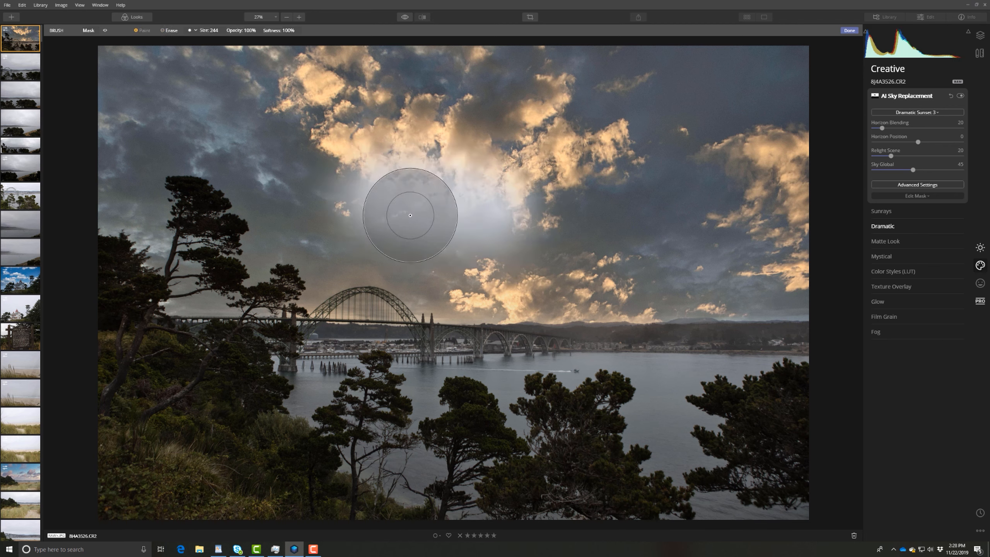
mouse_move(408, 210)
left_mouse_down()
mouse_move(491, 204)
mouse_move(386, 223)
mouse_move(532, 254)
mouse_move(381, 216)
mouse_move(403, 189)
left_mouse_up()
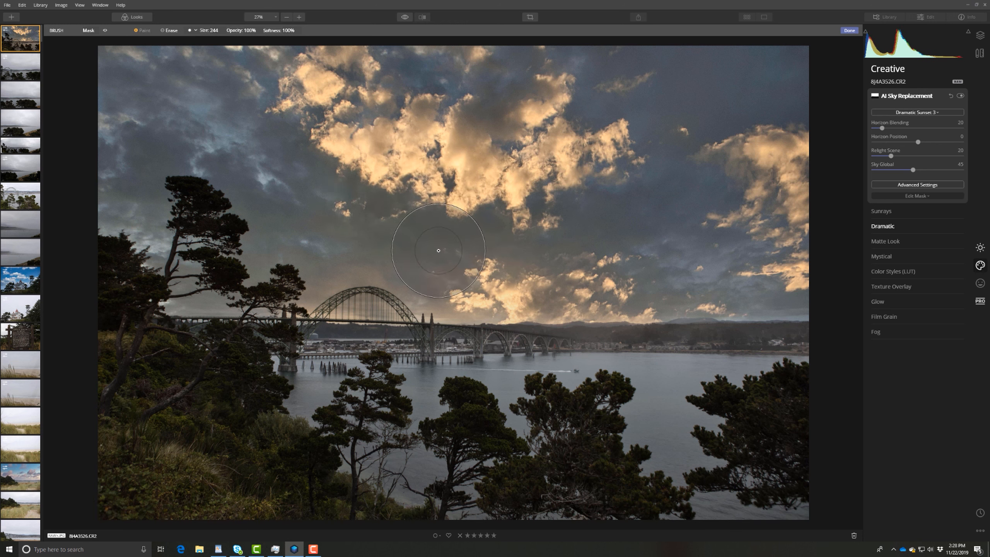
Check the brush mask as an overlay, erase it from the trees near the photo's left edge, and finish the mask.
left_click(142, 31)
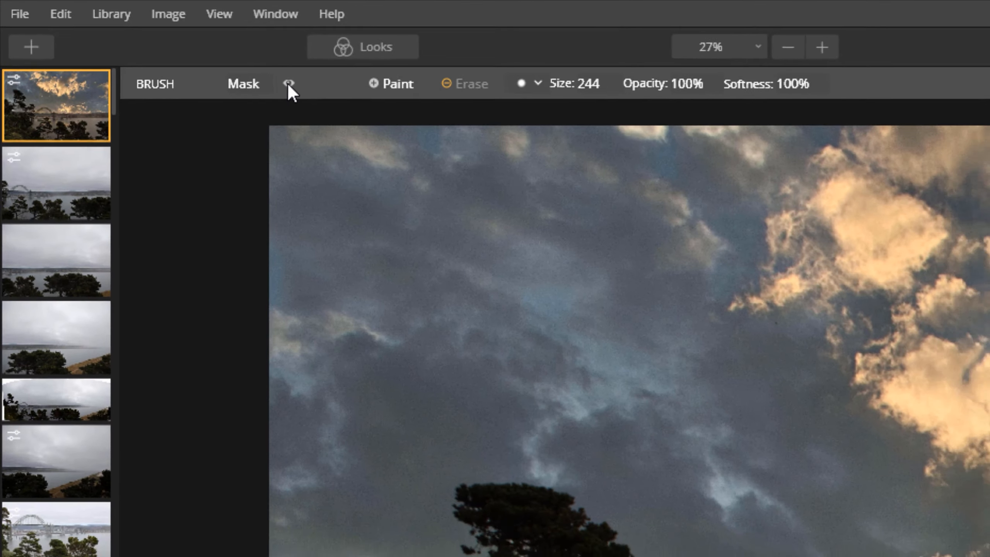
left_click(304, 86)
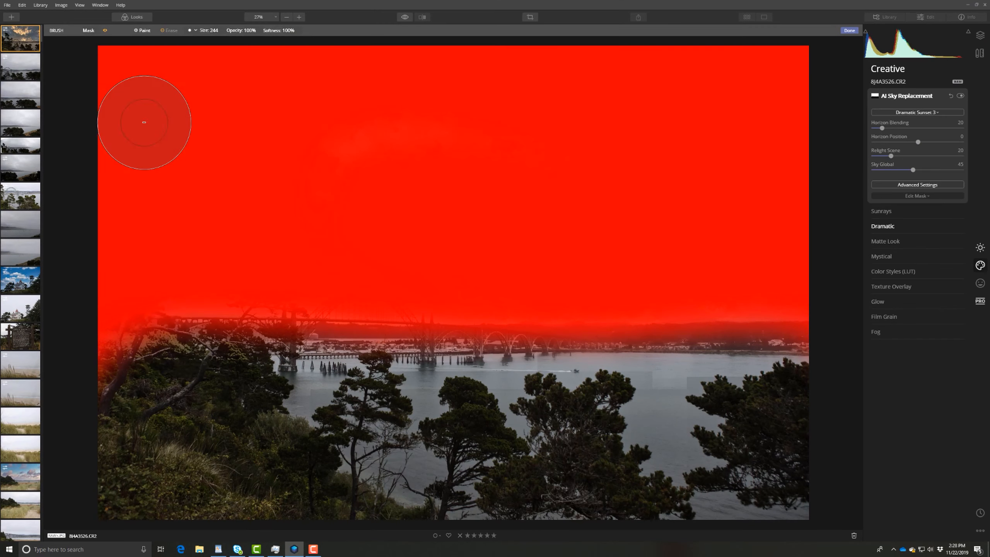
left_click_drag(196, 351, 88, 354)
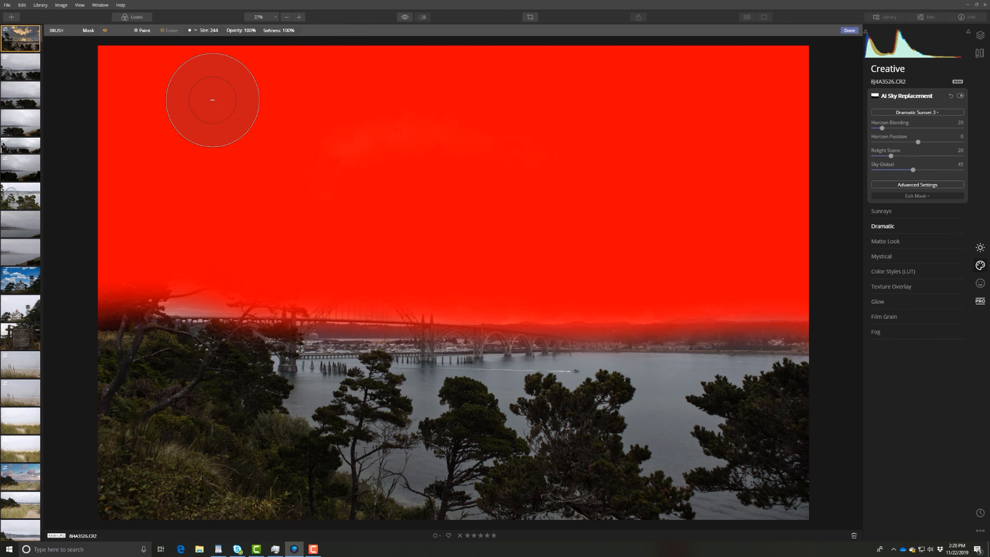
left_click(105, 31)
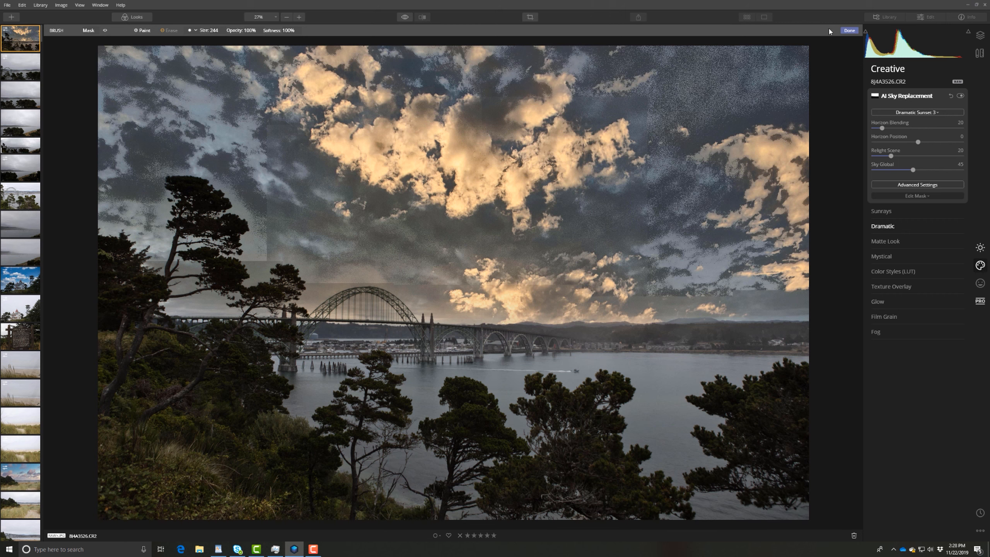
left_click(853, 32)
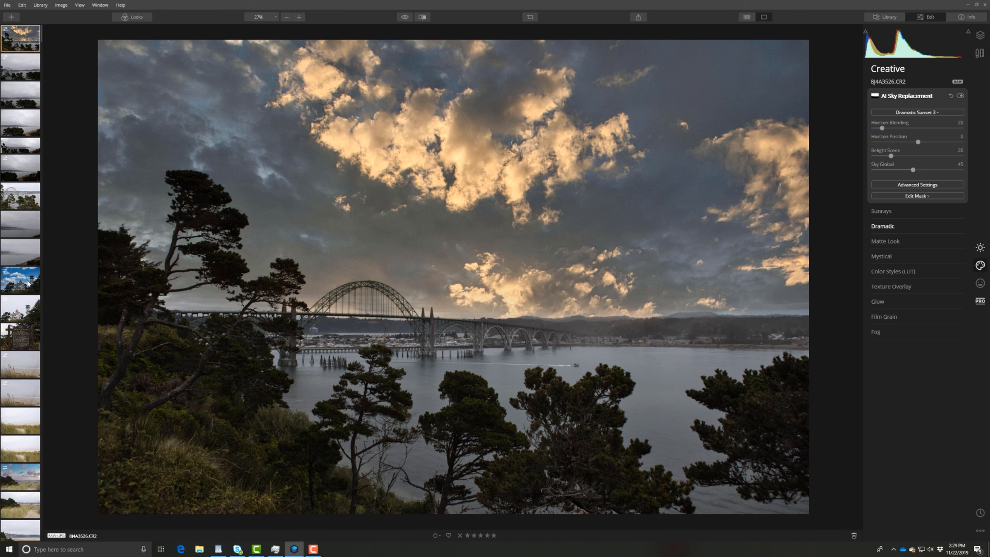
Open the photo 8J4A3535.CR2 of the white lighthouse building and replace its sky with Blue Sky 2.
left_click(24, 308)
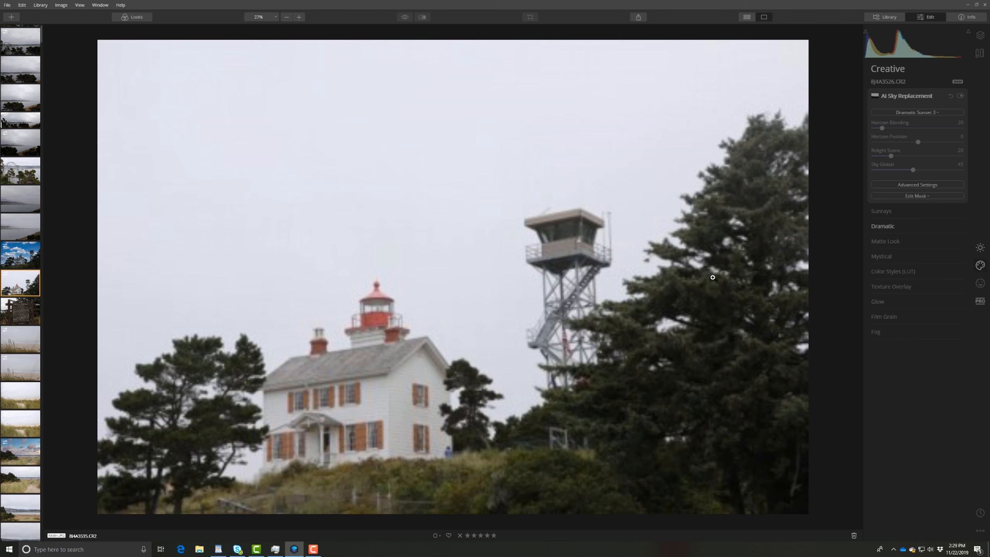
left_click(926, 113)
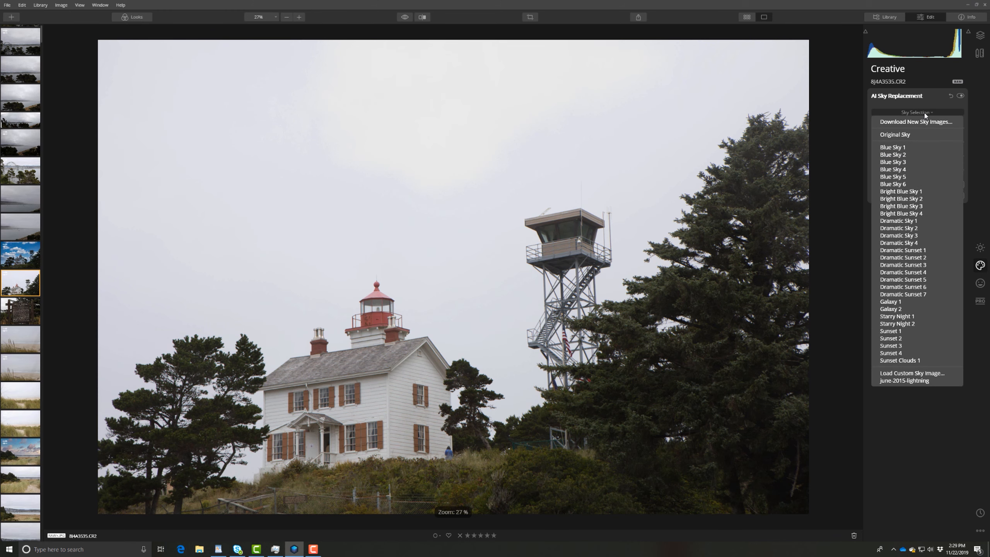
left_click(908, 154)
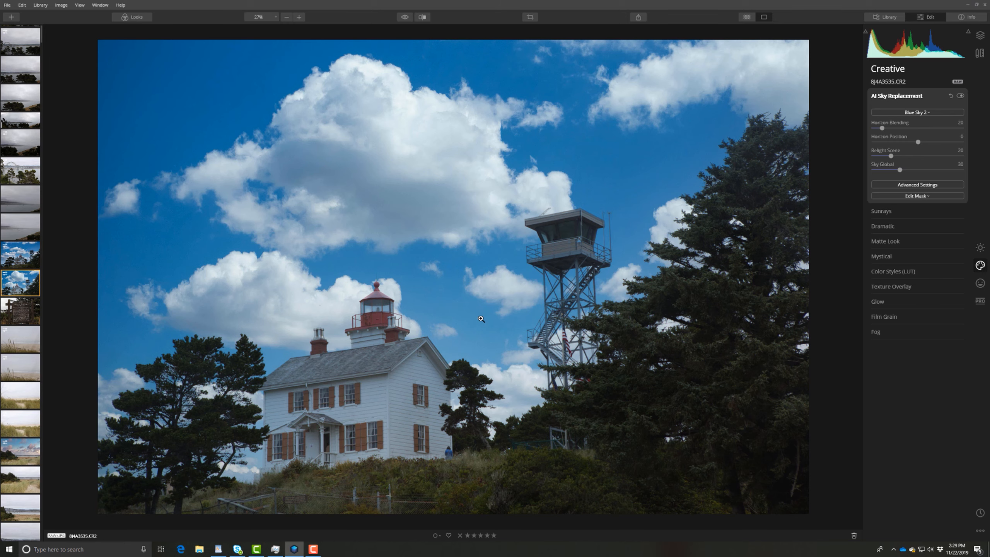
Erase the small figure in blue standing at the house's corner, using the Erase tool with size 20.
left_click(555, 245)
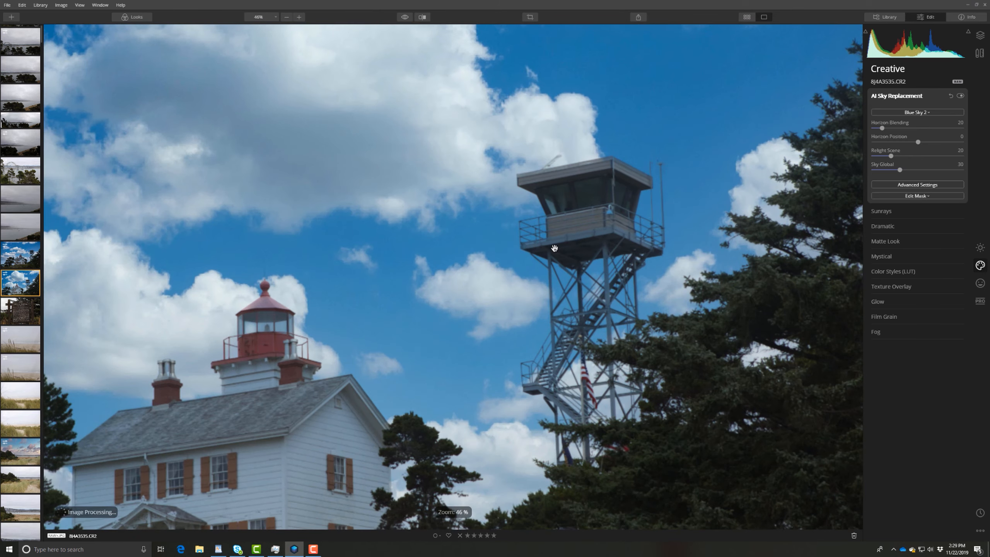
left_click_drag(554, 248, 588, 244)
left_click_drag(510, 280, 552, 268)
left_click_drag(490, 356, 460, 303)
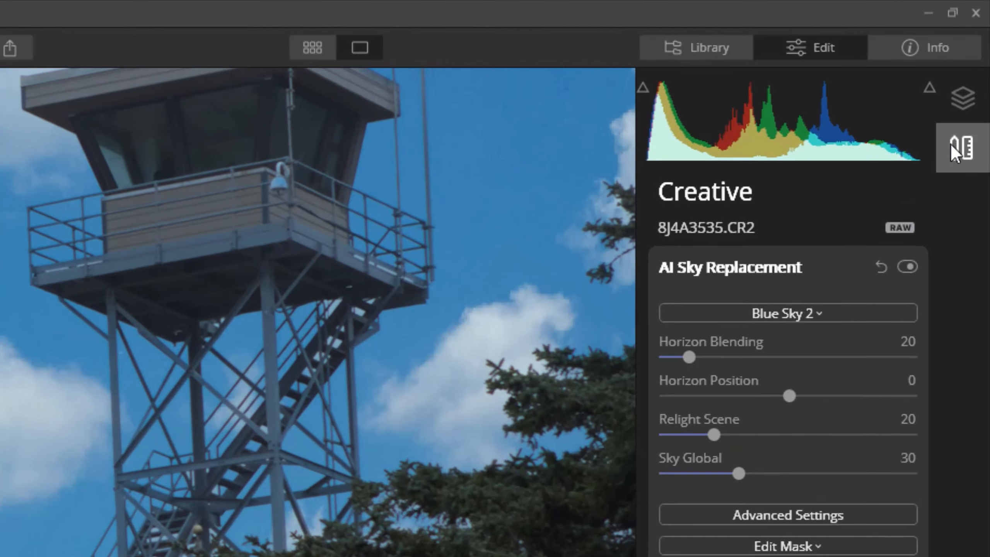
left_click(979, 54)
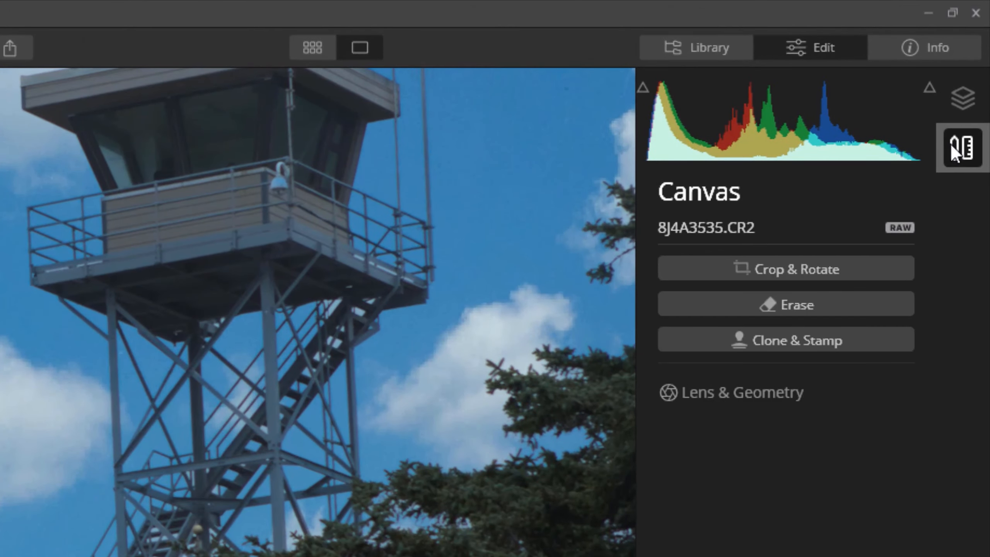
left_click(805, 304)
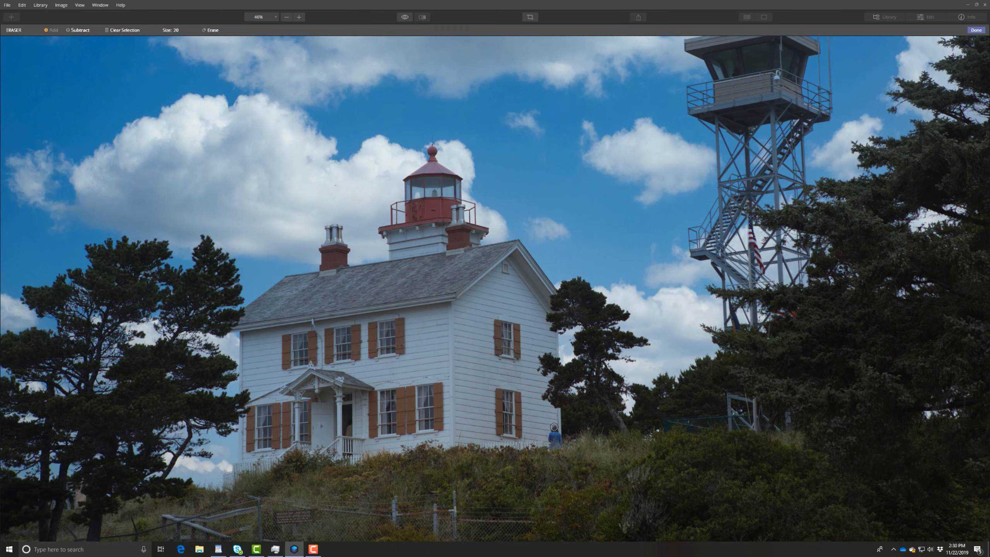
mouse_move(554, 427)
left_mouse_down()
mouse_move(556, 452)
mouse_move(555, 428)
left_mouse_up()
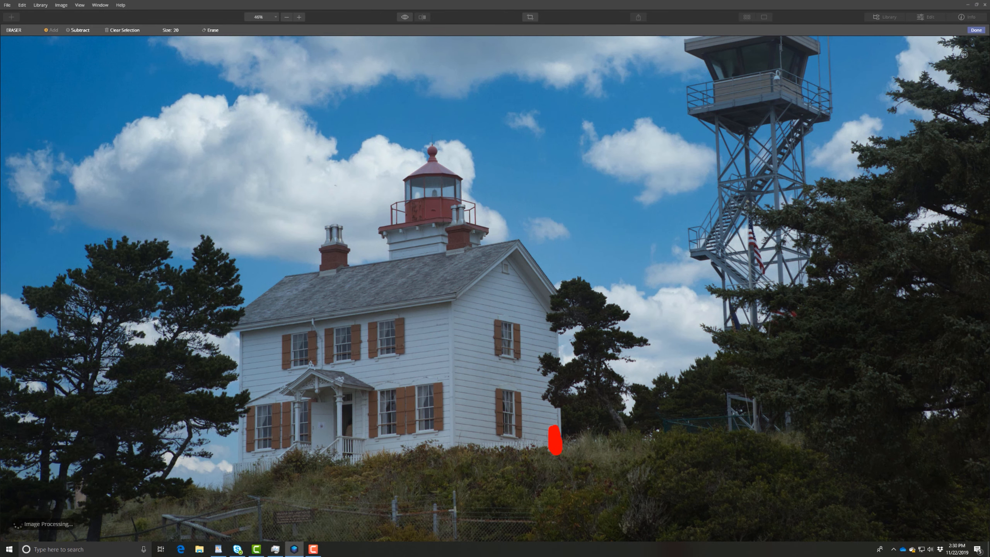
left_click(979, 33)
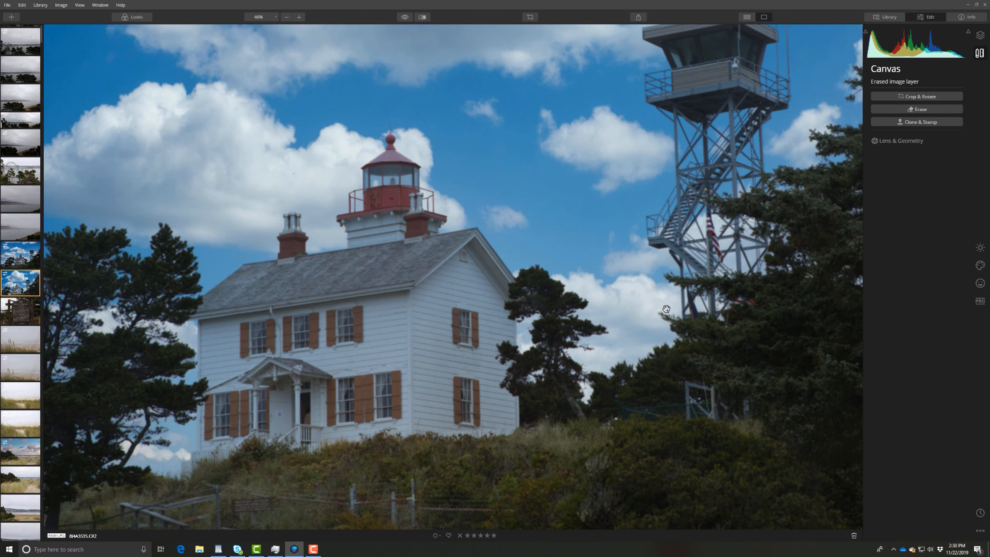
Try Dramatic Sky 1 on the erased image layer and switch that layer back to Original Sky.
left_click(980, 266)
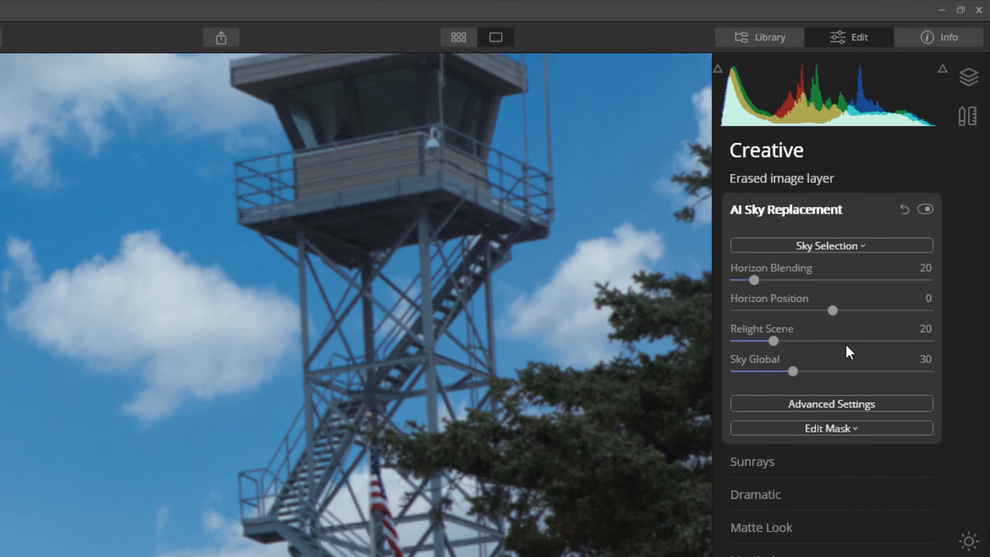
left_click(832, 245)
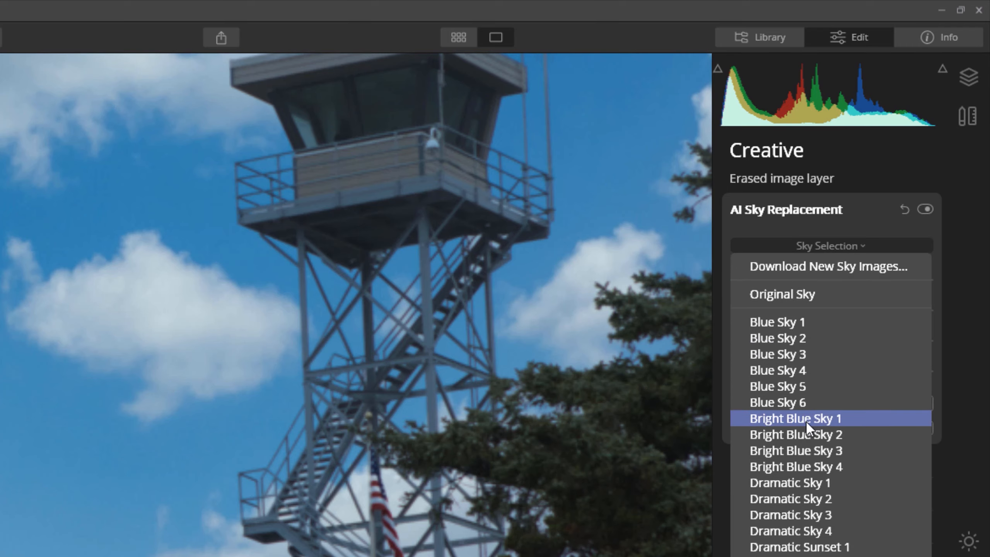
left_click(805, 486)
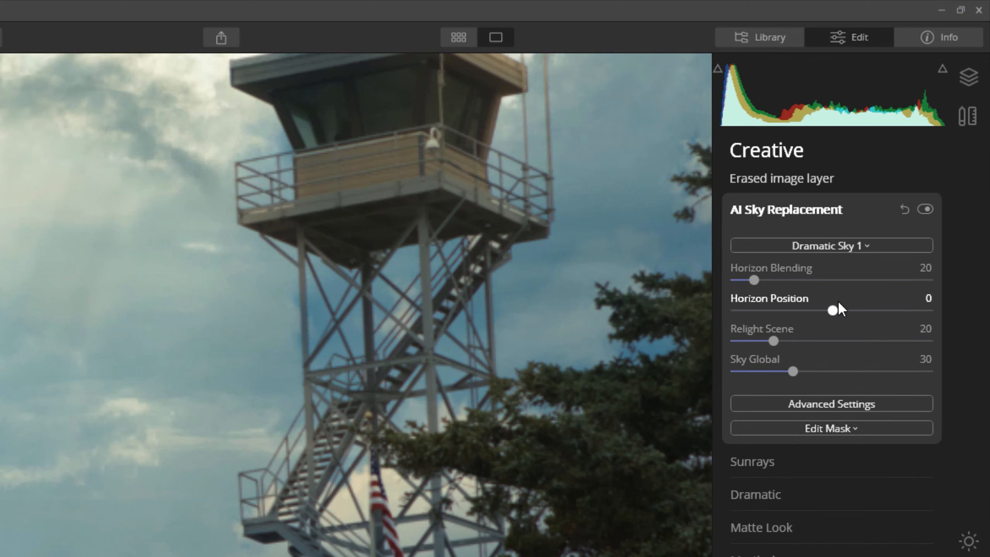
left_click(831, 245)
left_click(823, 292)
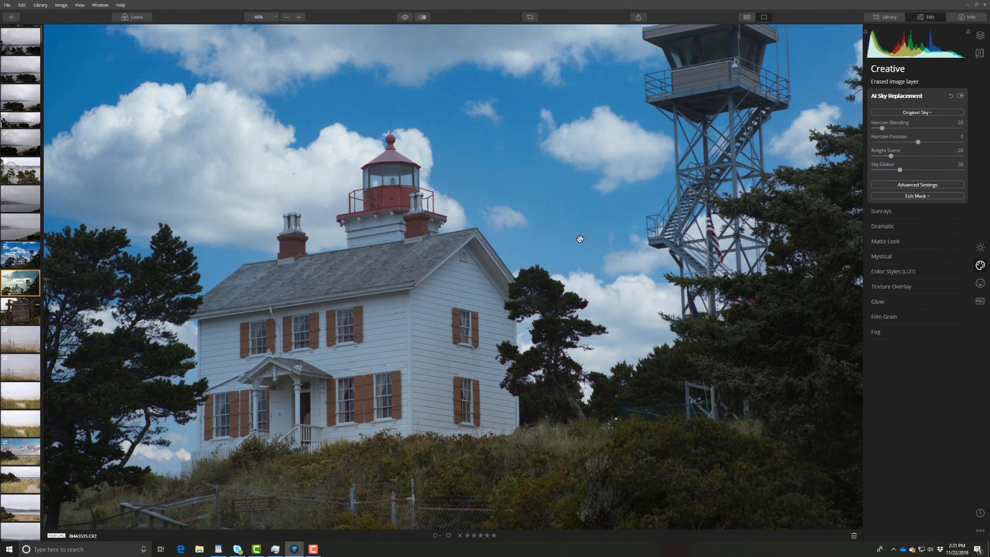
scroll(580, 238, "down", 4)
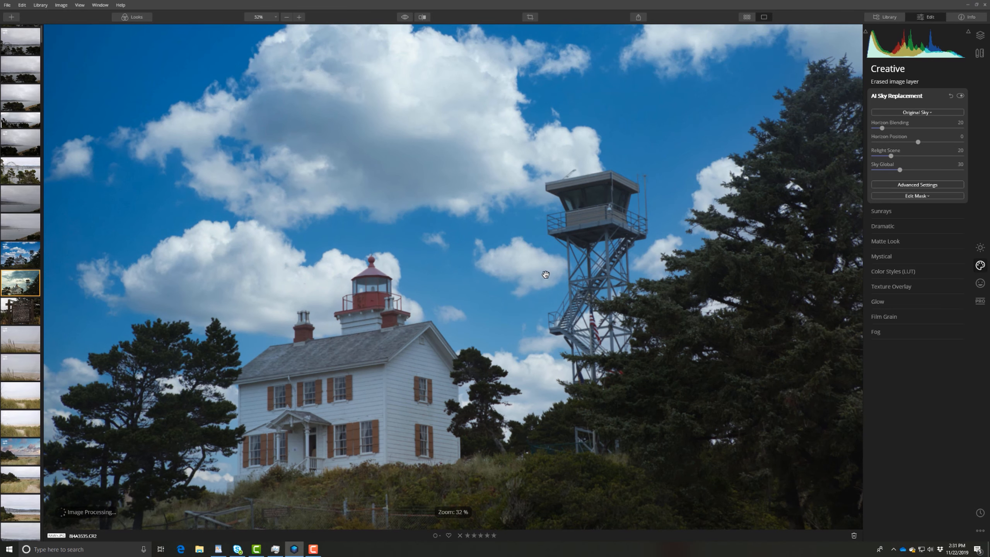
scroll(487, 323, "down", 1)
Open the photo 8J4A3547.CR2 of the bridge behind tall grass and replace its sky with Blue Sky 3.
scroll(32, 318, "down", 3)
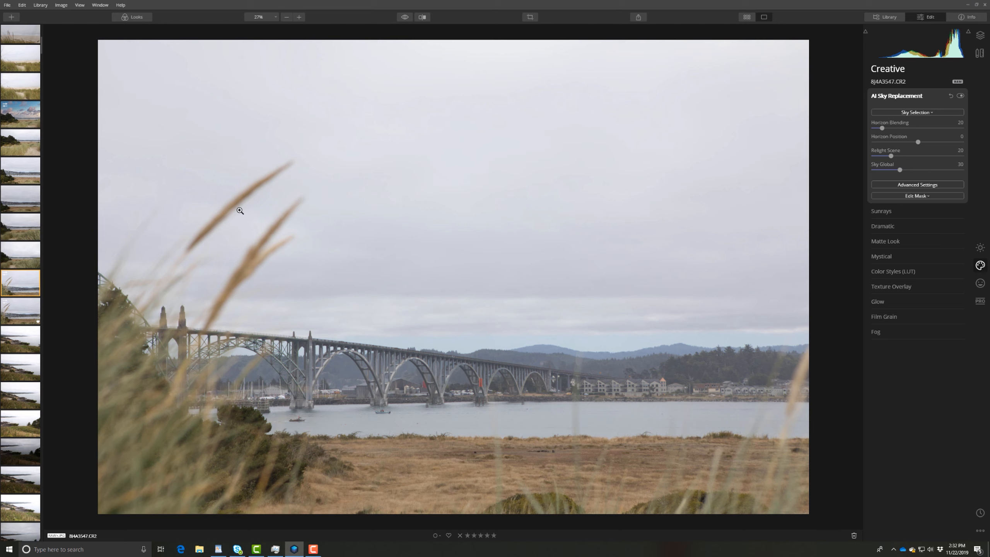
left_click(895, 111)
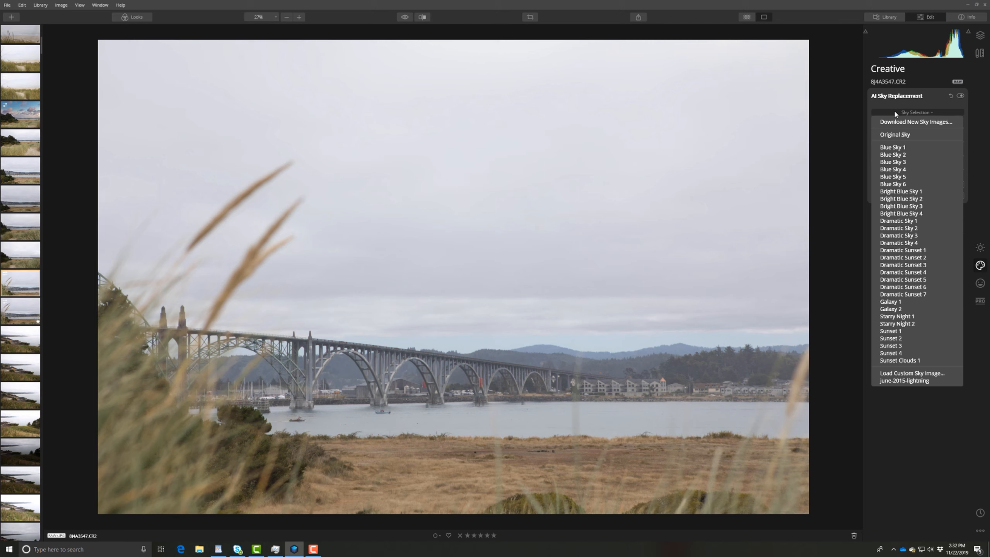
left_click(894, 162)
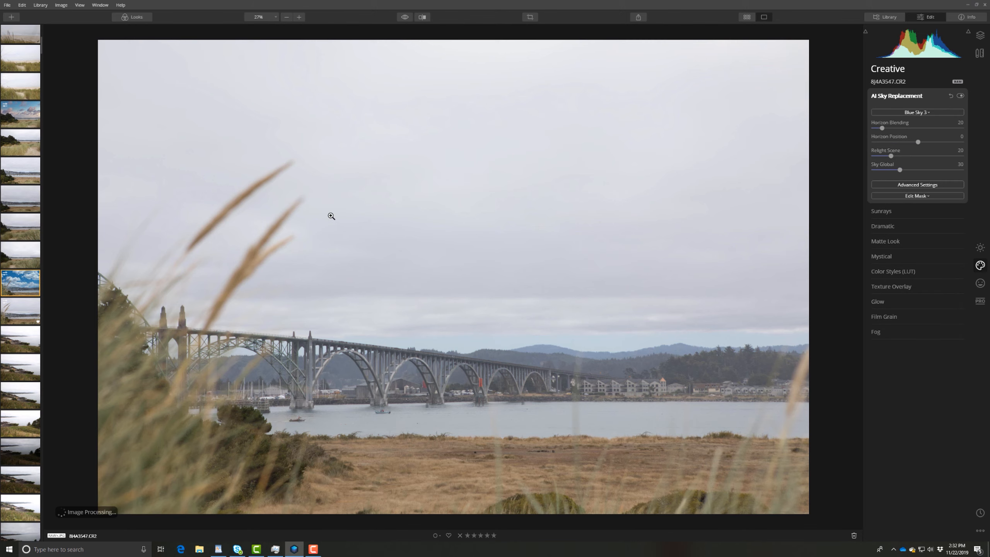
Try Sky Global values of 41, 49, 32 and 26 while checking the blurred grass stalks against the new sky.
scroll(246, 205, "up", 2)
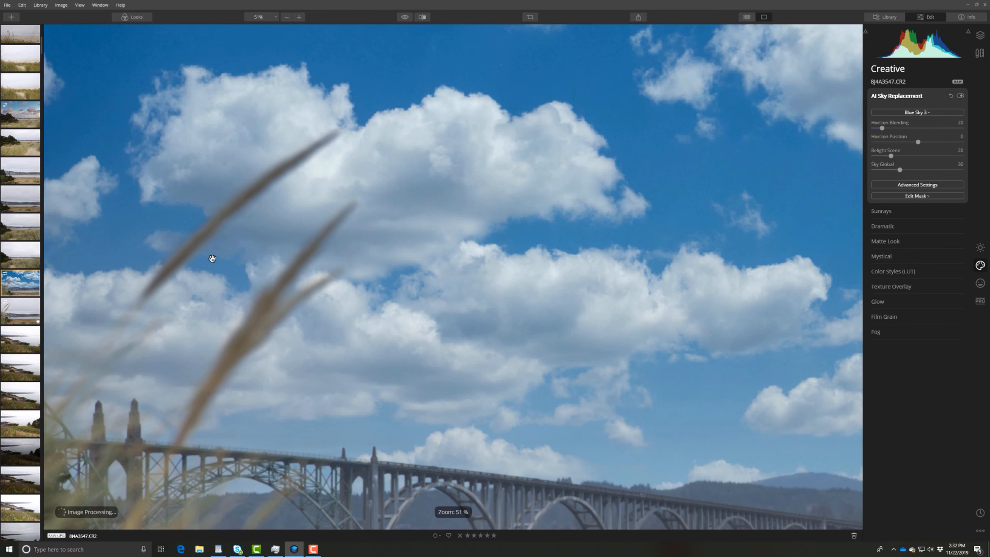
scroll(211, 258, "down", 1)
left_click_drag(211, 258, 258, 236)
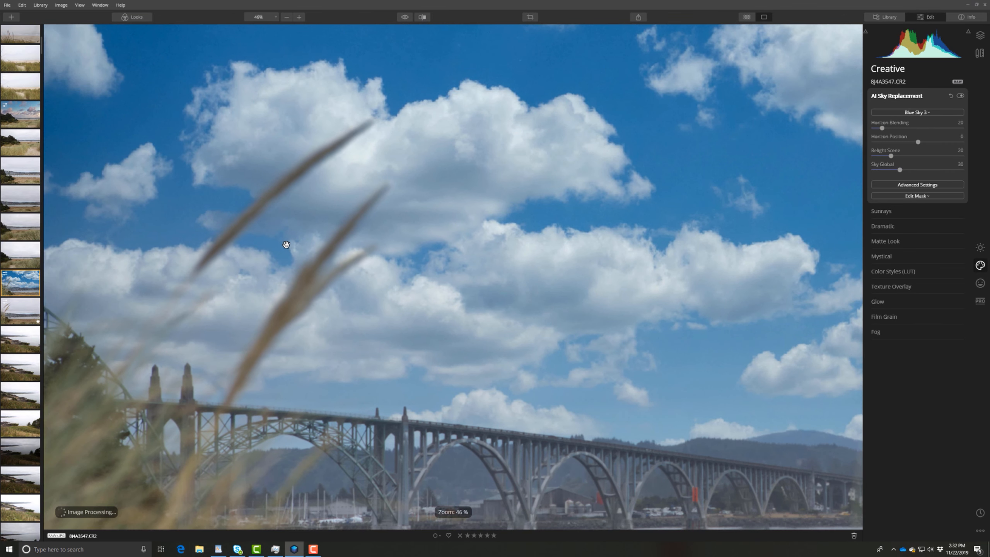
left_click_drag(899, 172, 911, 172)
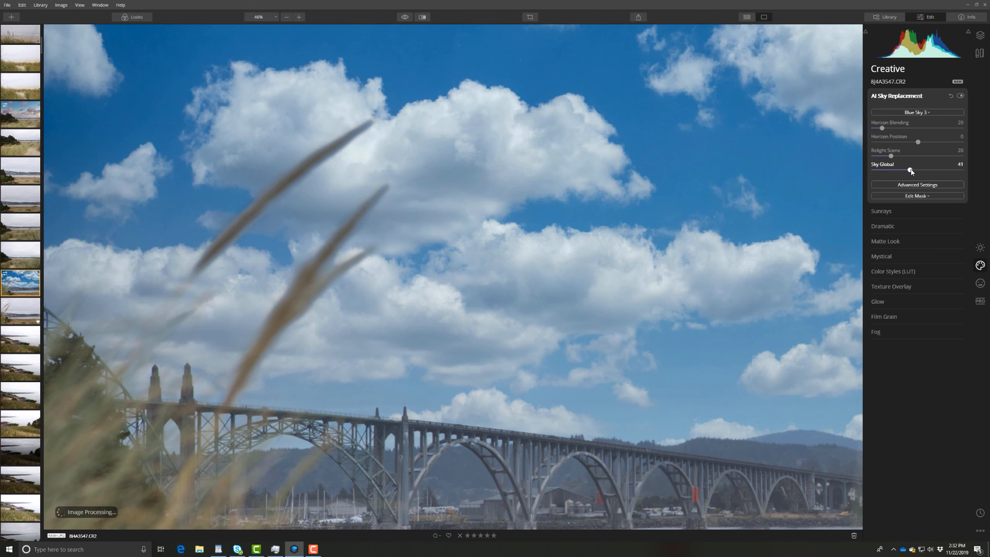
left_click_drag(910, 172, 918, 171)
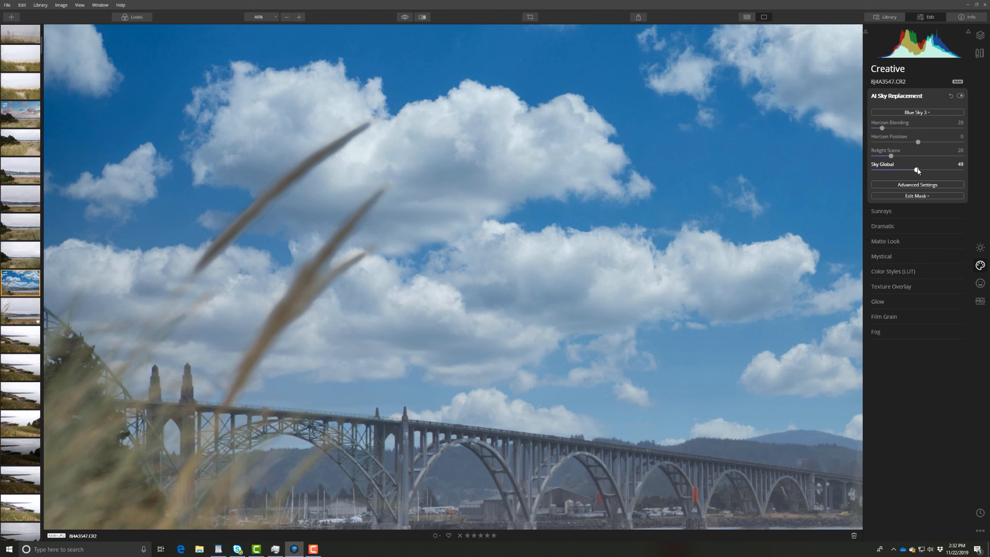
left_click_drag(918, 172, 903, 170)
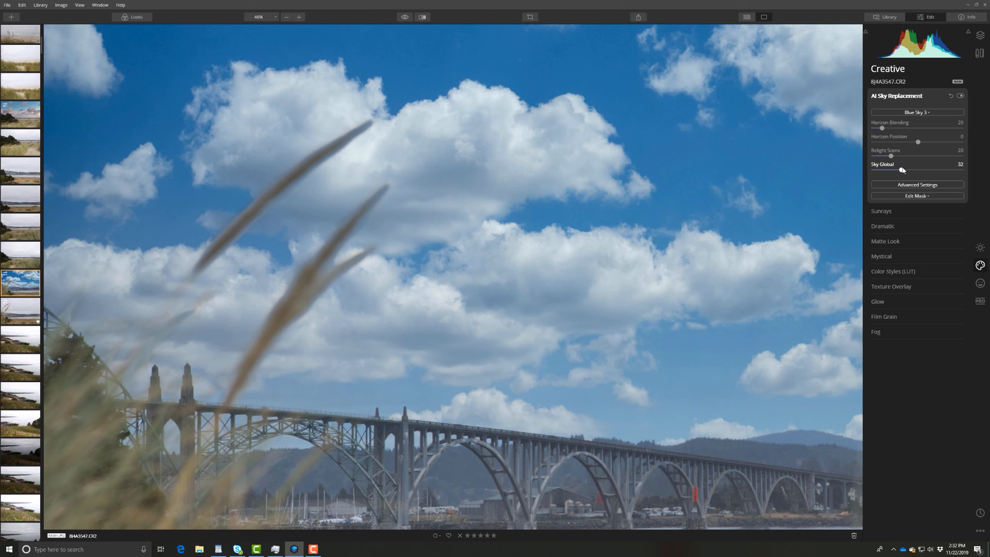
left_click_drag(903, 171, 903, 170)
Set Sky Global to 43 for the replaced sky behind the grass and bridge.
scroll(284, 229, "down", 3)
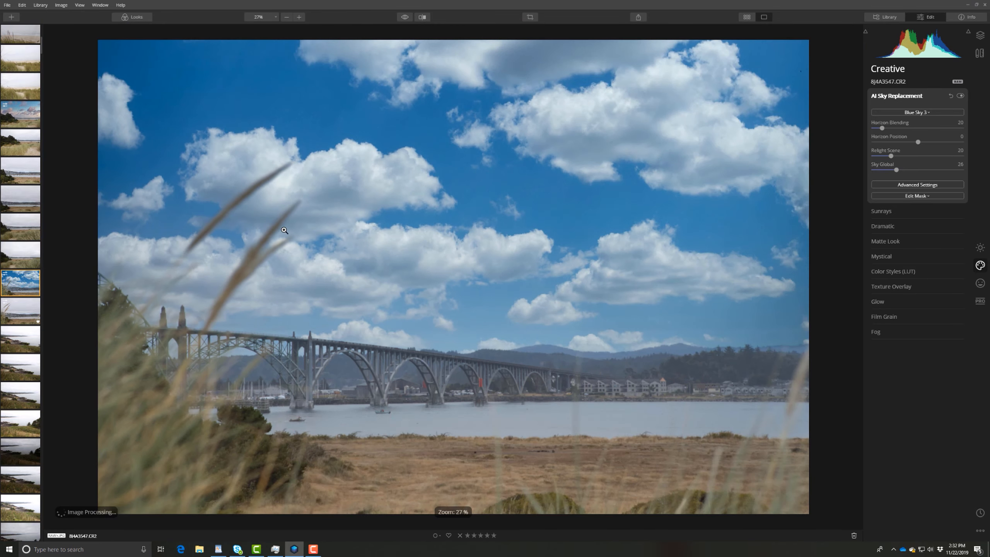
scroll(264, 242, "down", 1)
scroll(264, 242, "up", 4)
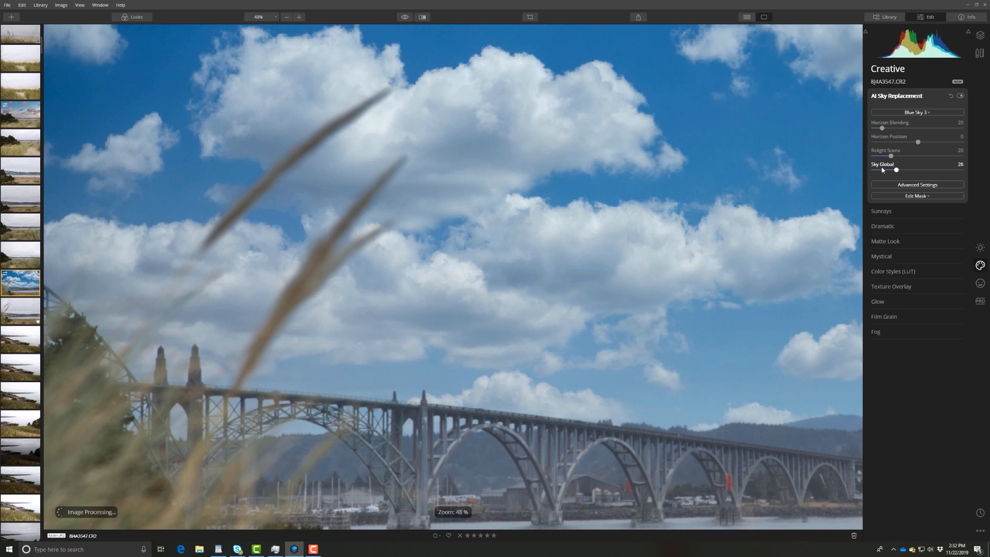
left_click_drag(896, 170, 912, 172)
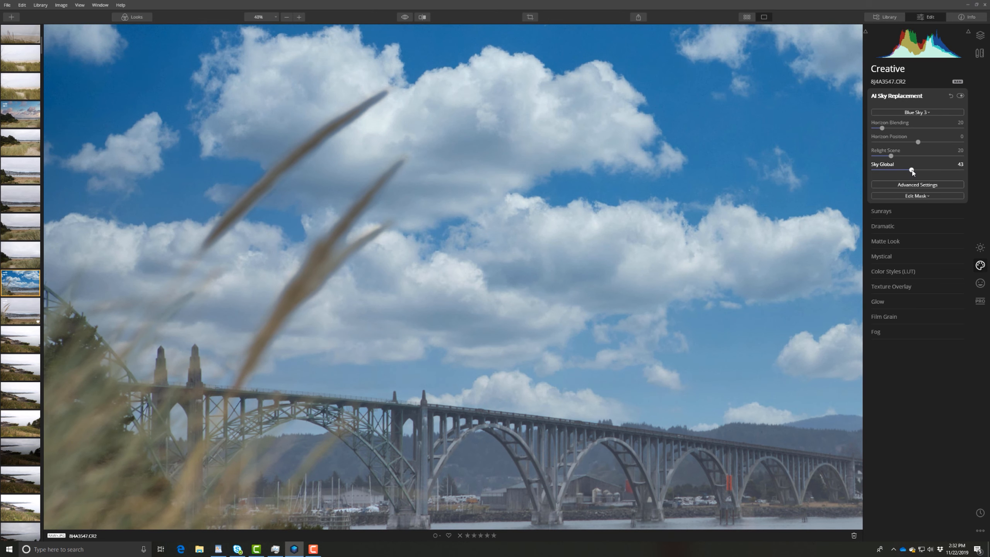
scroll(413, 215, "down", 3)
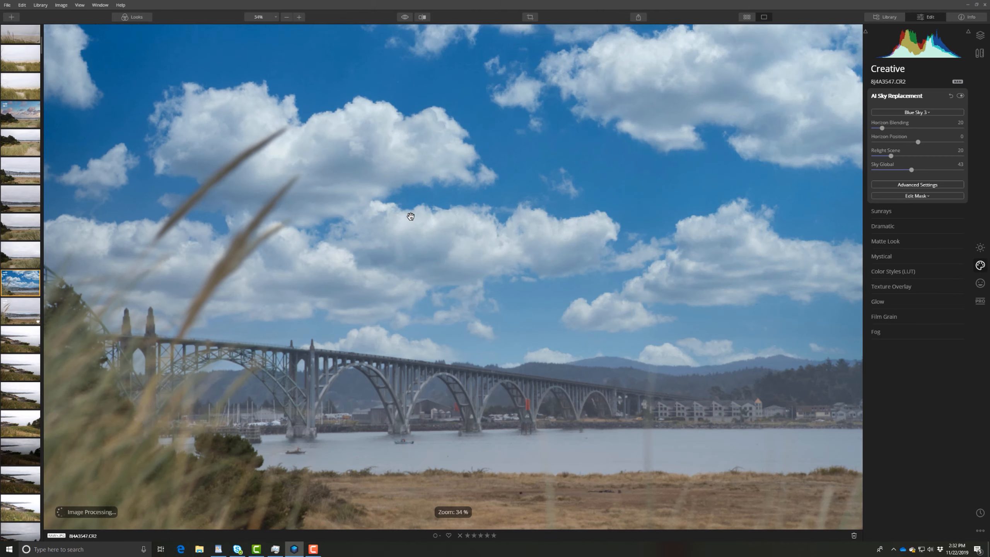
scroll(407, 218, "down", 1)
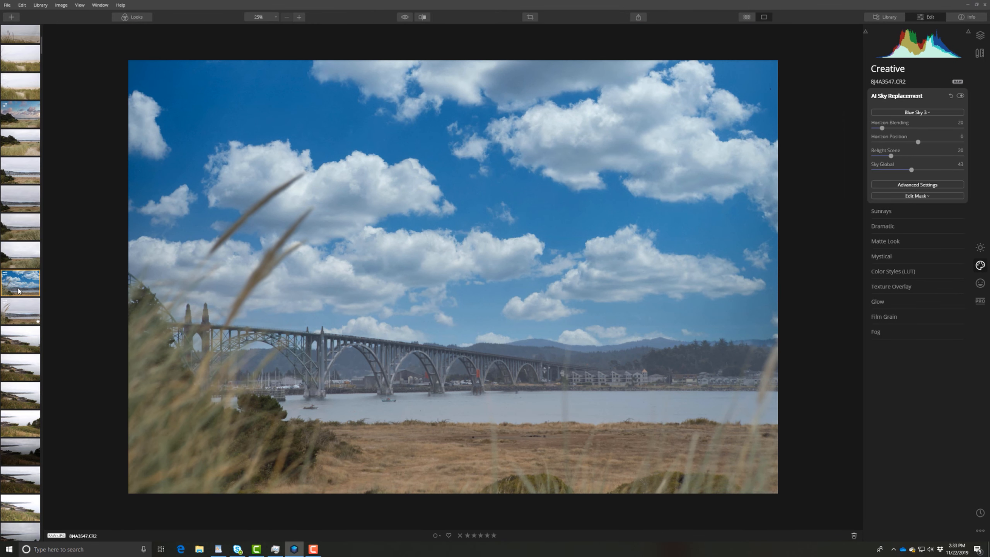
Open the lighthouse photo 8J4A3557.CR2 and load the custom image june-2015-lightning.jpg as its replacement sky.
scroll(19, 290, "down", 5)
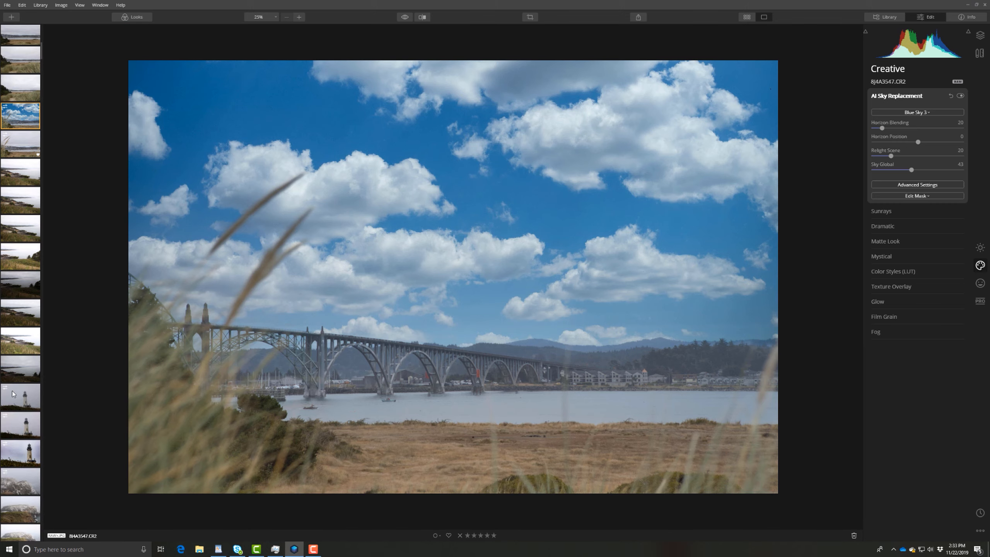
left_click(26, 399)
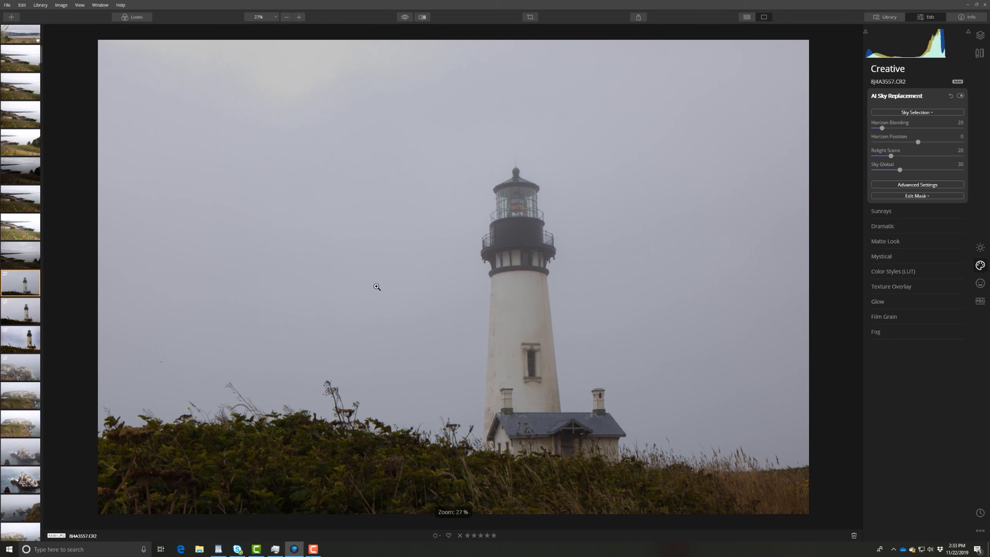
left_click(915, 112)
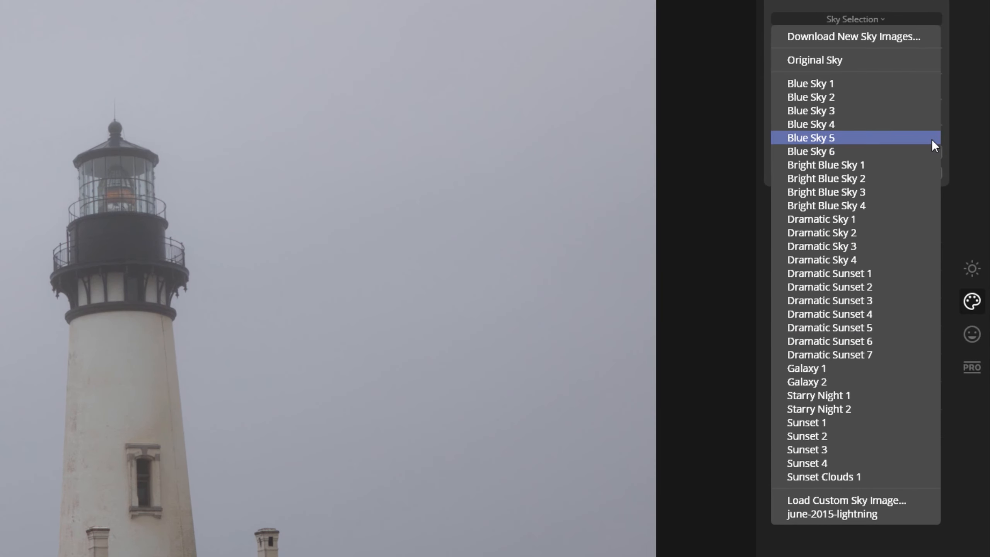
left_click(835, 500)
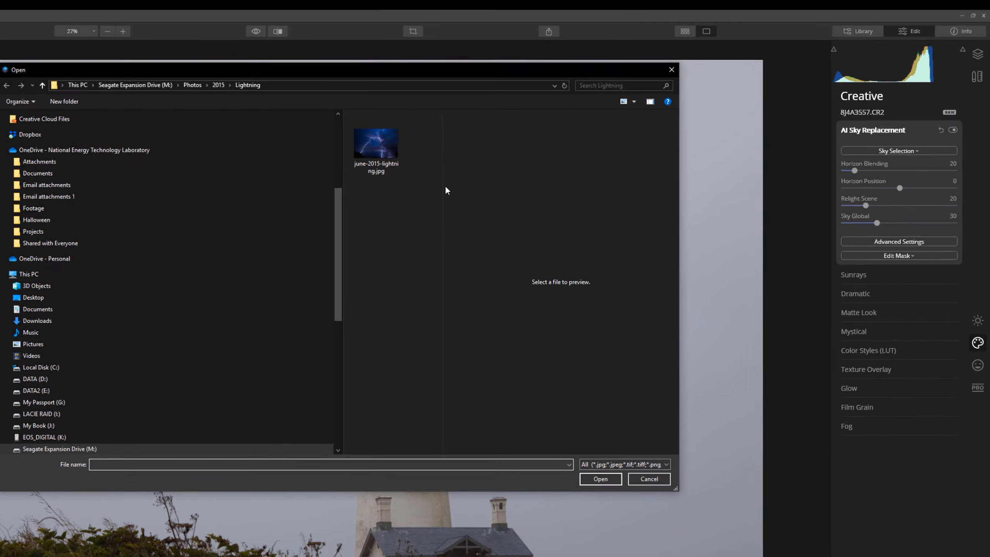
left_click(378, 156)
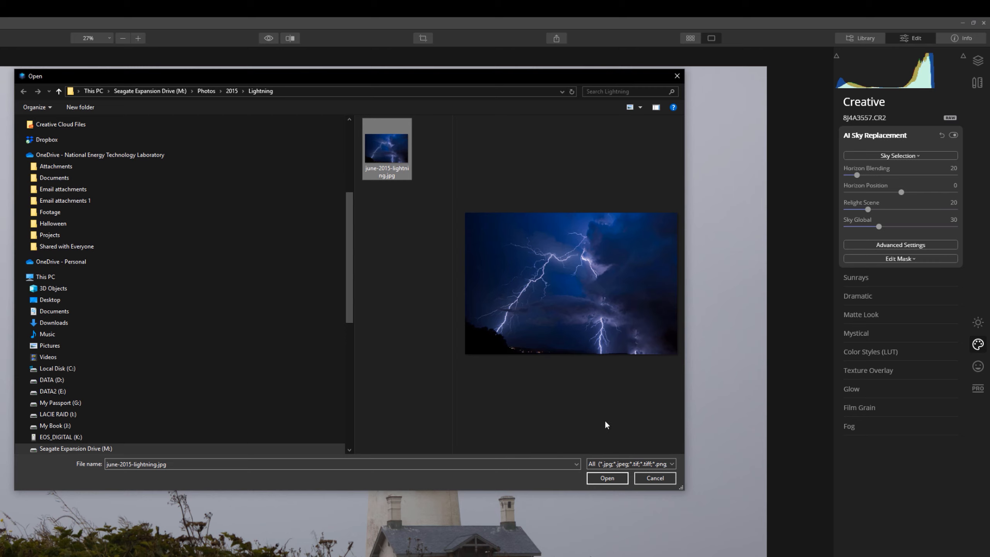
left_click_drag(682, 489, 718, 521)
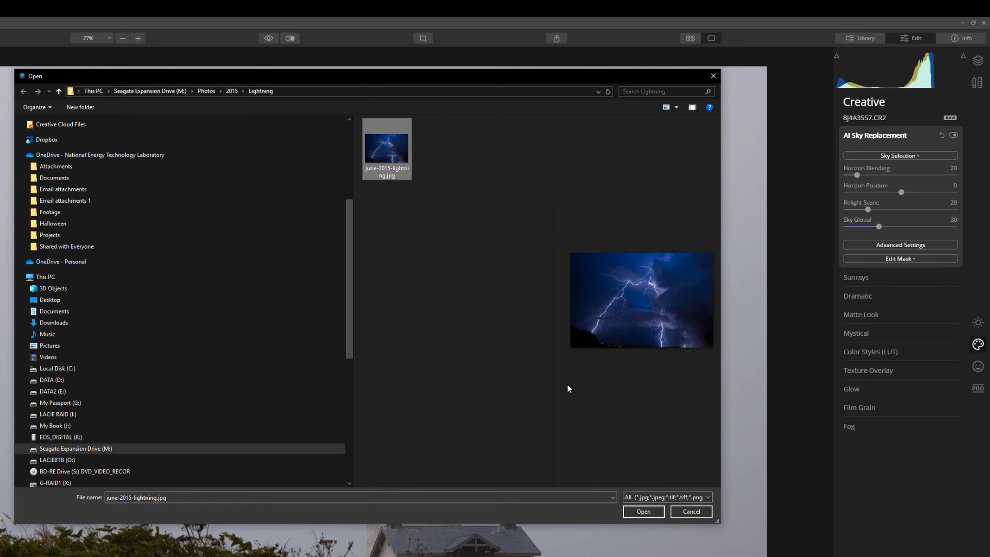
left_click_drag(557, 380, 462, 384)
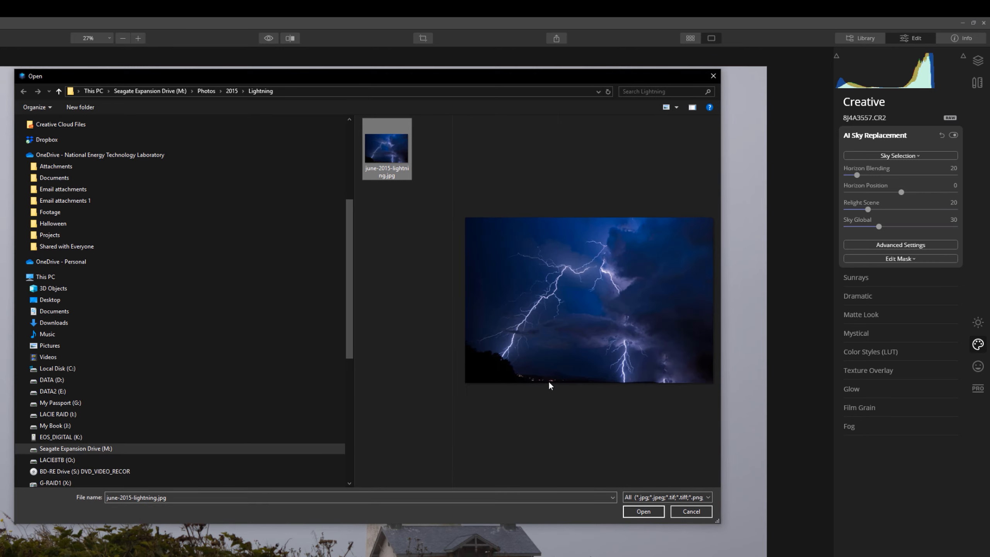
double_click(391, 155)
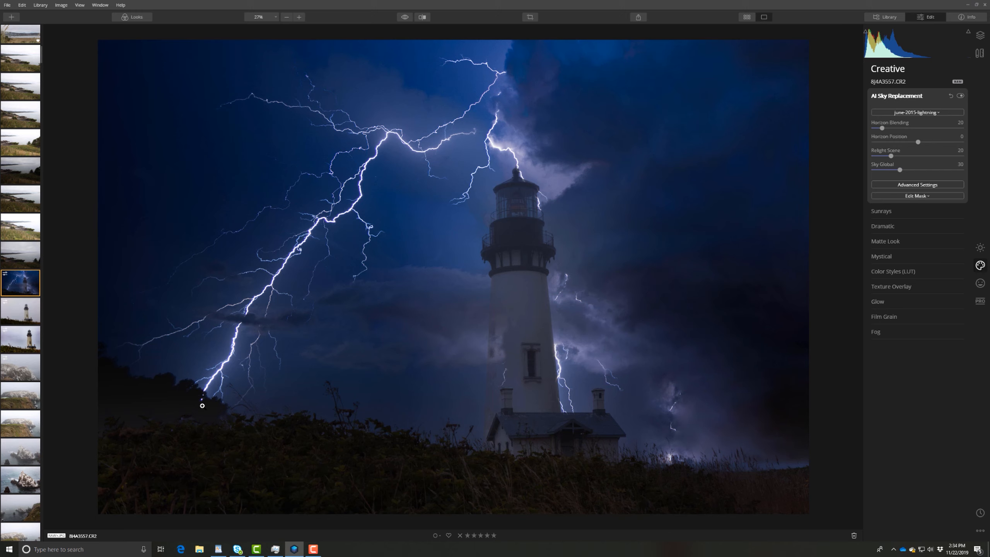
Try Sky Global values of 40 and 10 while checking the lighthouse tower against the lightning sky.
left_click(512, 356)
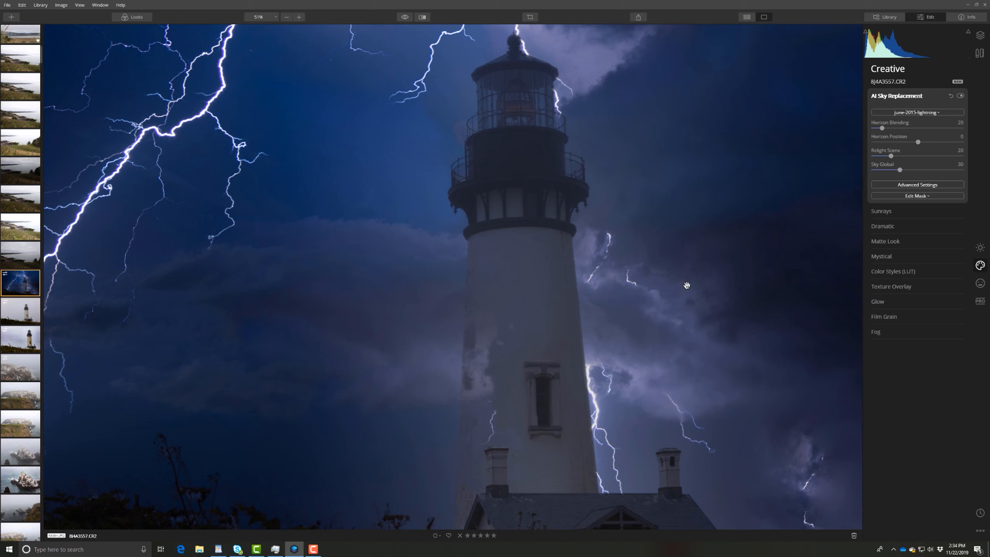
left_click_drag(899, 170, 903, 171)
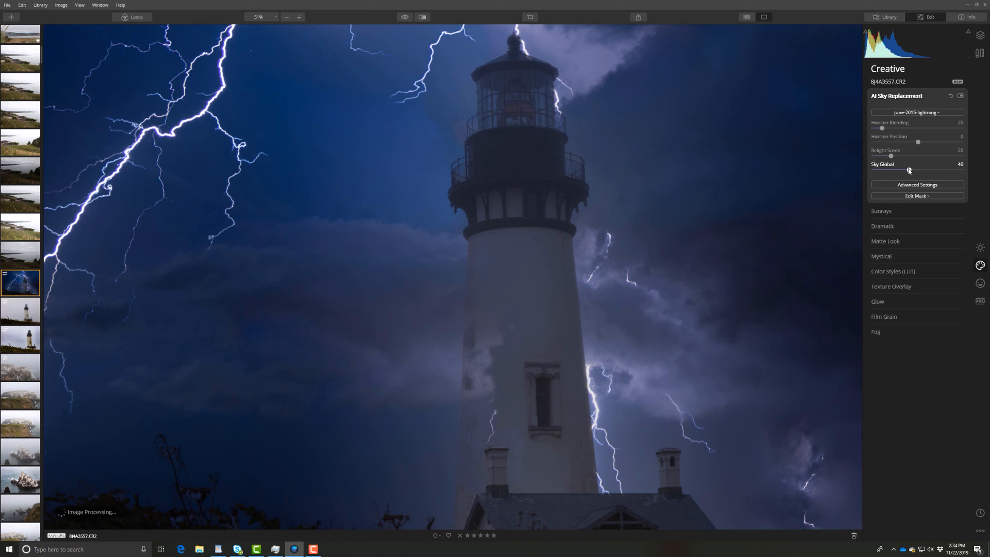
left_click_drag(909, 171, 883, 170)
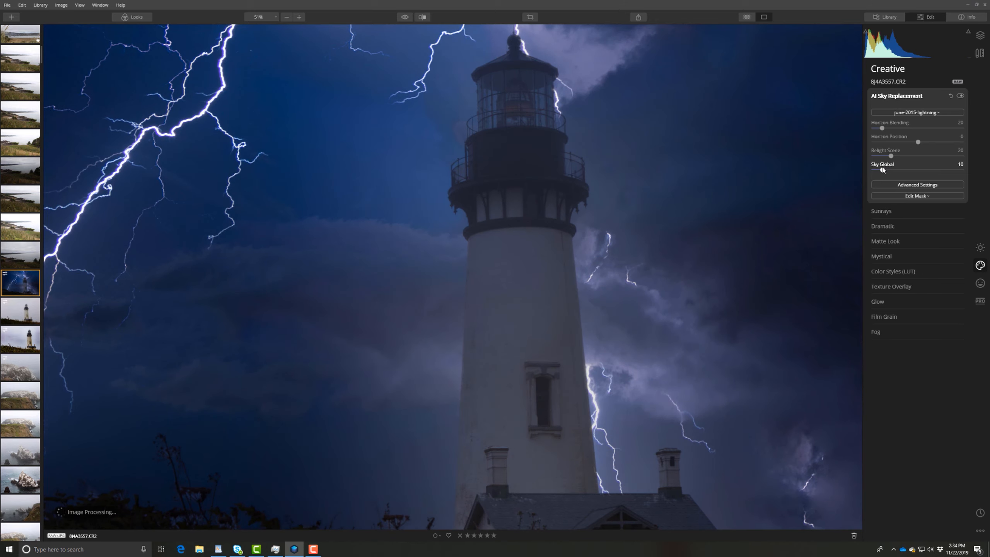
scroll(495, 265, "down", 2)
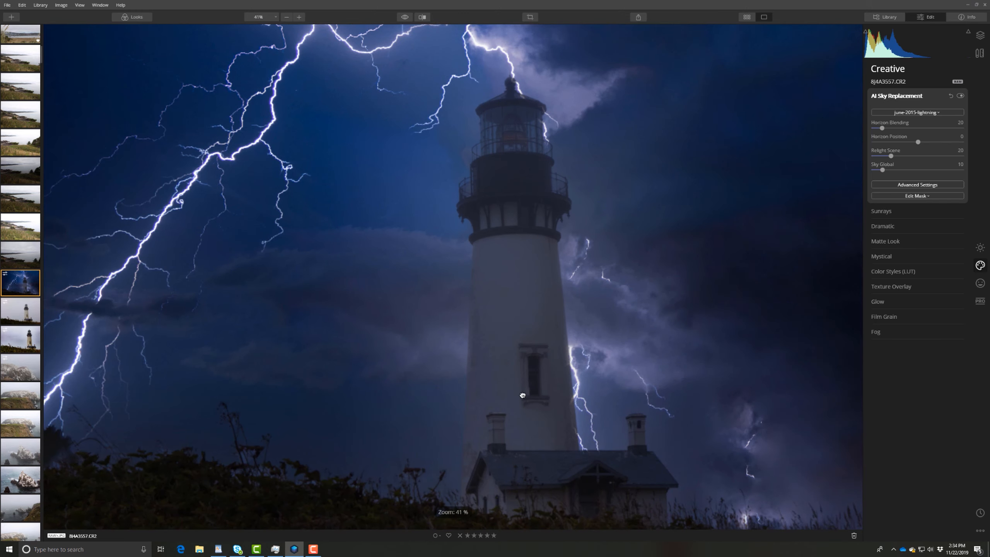
left_click_drag(524, 393, 524, 365)
scroll(566, 365, "up", 3)
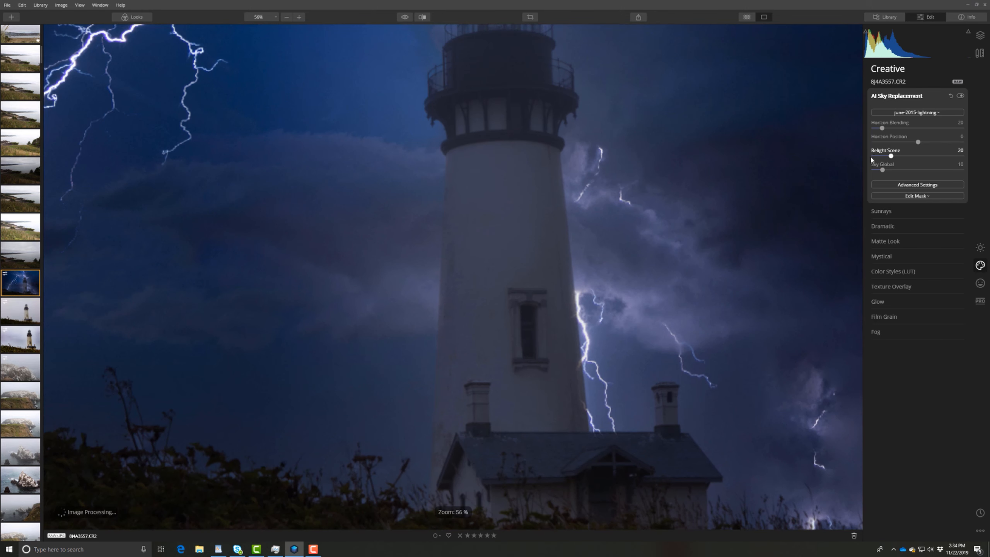
Set Sky Global to 12 and inspect the lightning sky around the lighthouse and the bushes.
left_click_drag(883, 171, 885, 171)
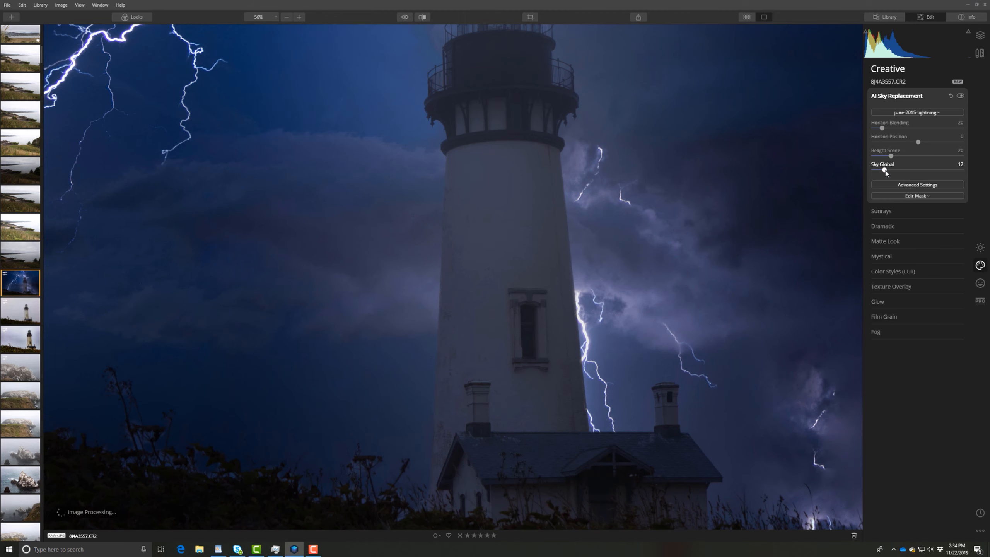
scroll(555, 308, "down", 3)
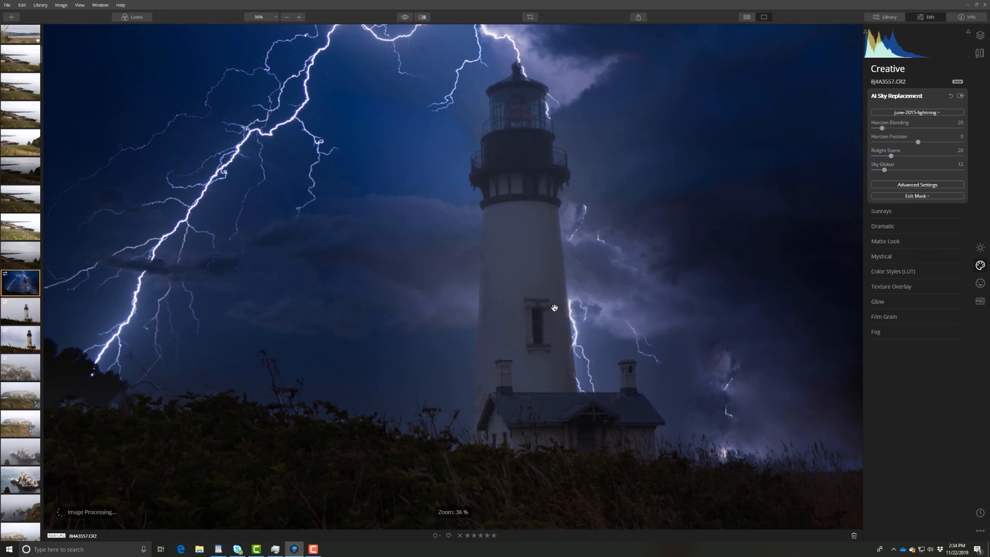
left_click_drag(482, 303, 503, 358)
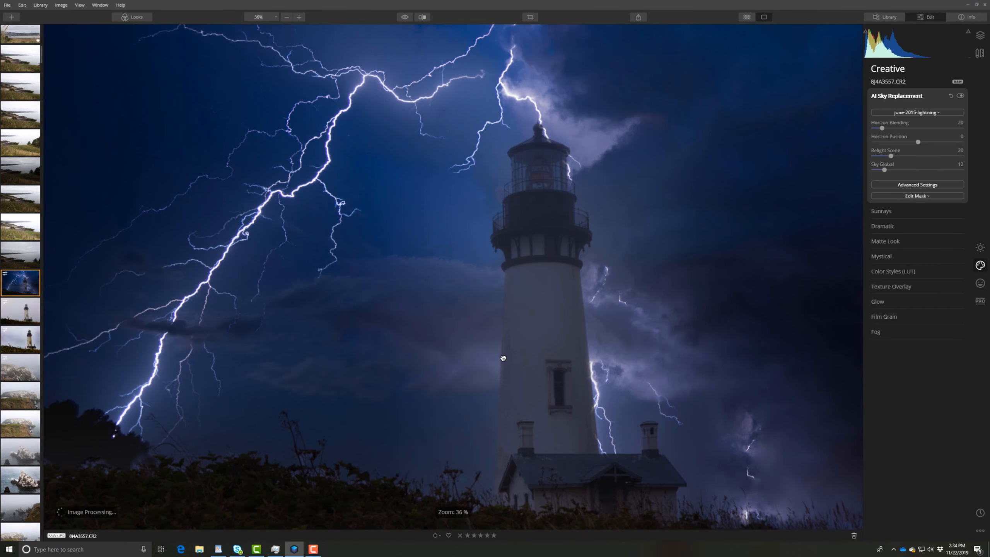
left_click_drag(168, 451, 239, 393)
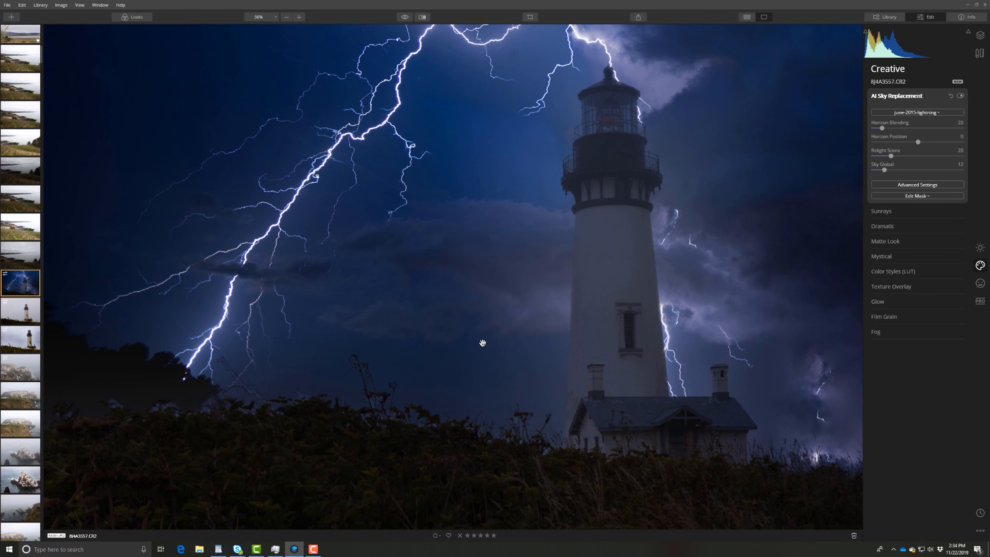
Shift the lightning sky down behind the lighthouse by setting Horizon Position to -100.
scroll(483, 342, "down", 3)
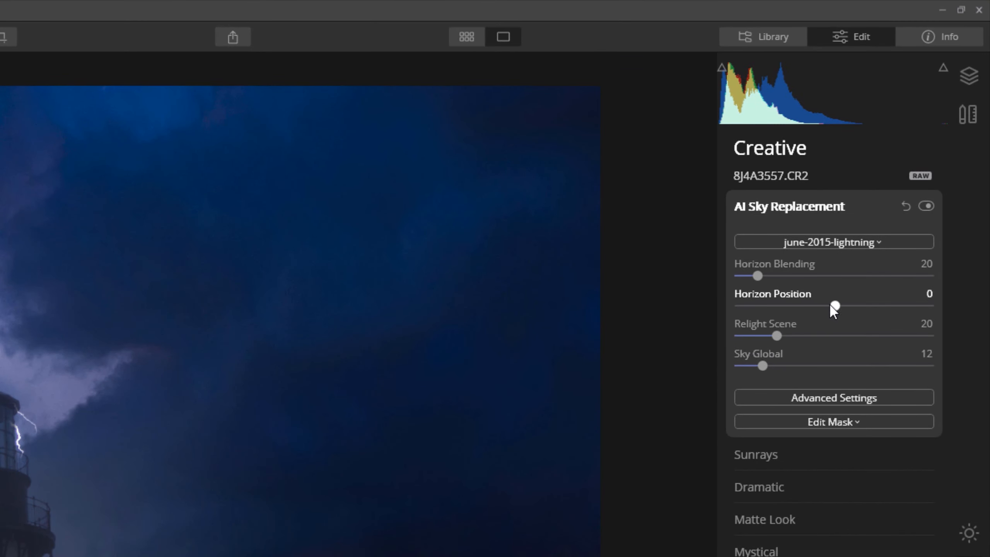
left_click_drag(830, 306, 802, 306)
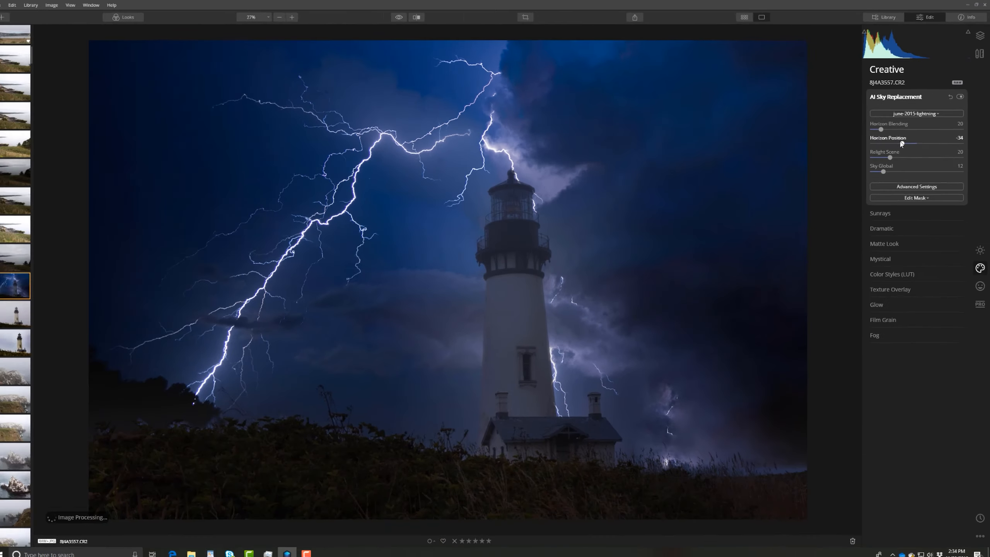
left_click_drag(901, 143, 880, 142)
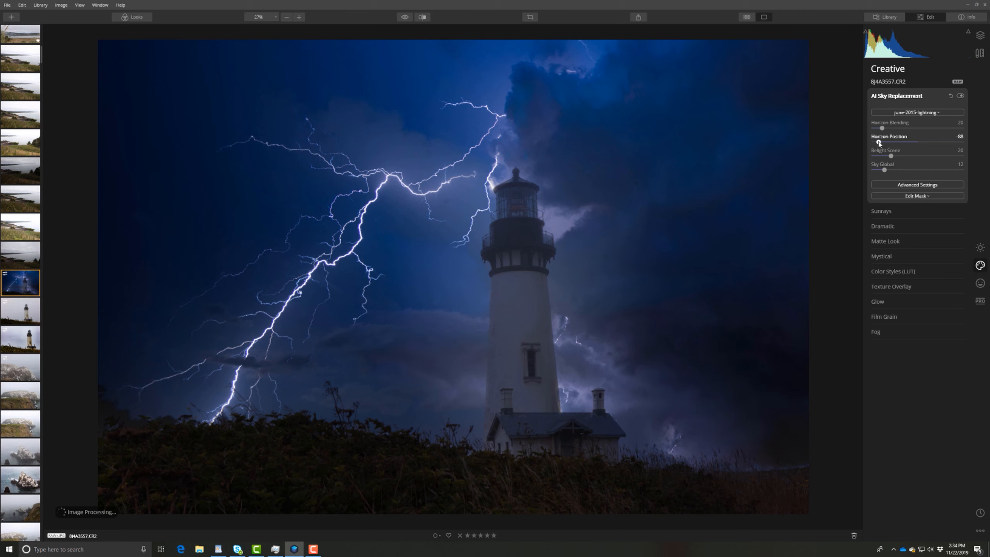
left_click_drag(879, 143, 873, 143)
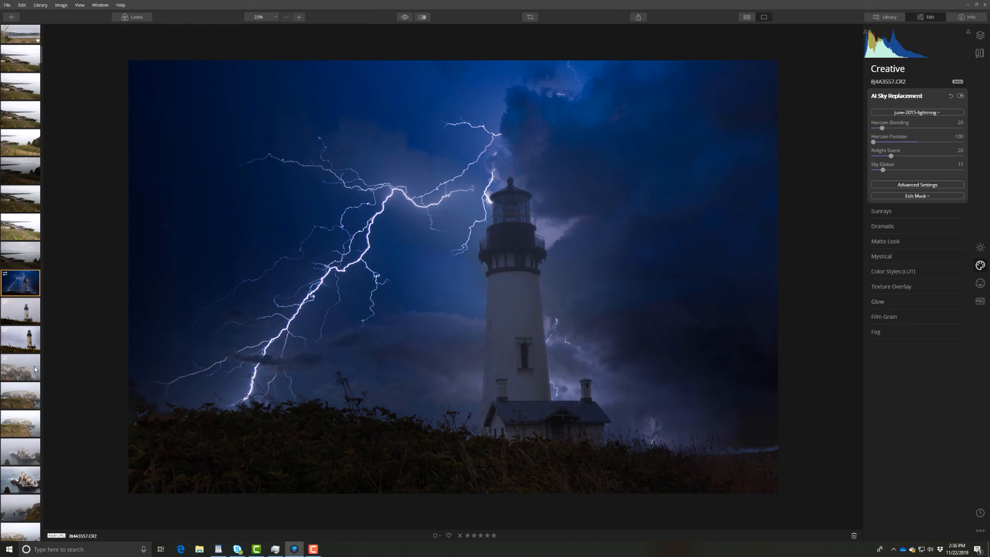
Open the photo 8J4A3559.CR2 of the bird-covered sea cliff and replace its sky with Dramatic Sunset 6.
left_click(34, 369)
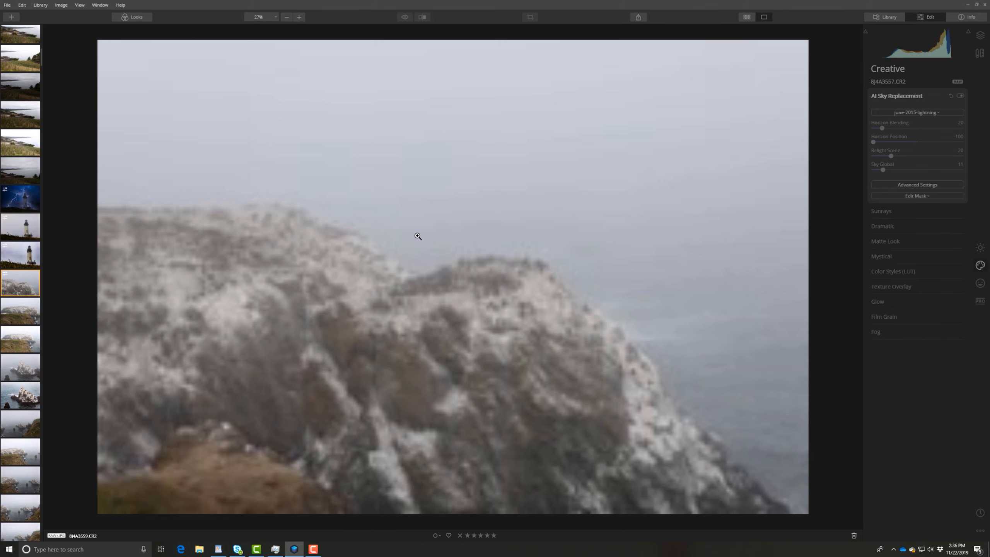
left_click(923, 112)
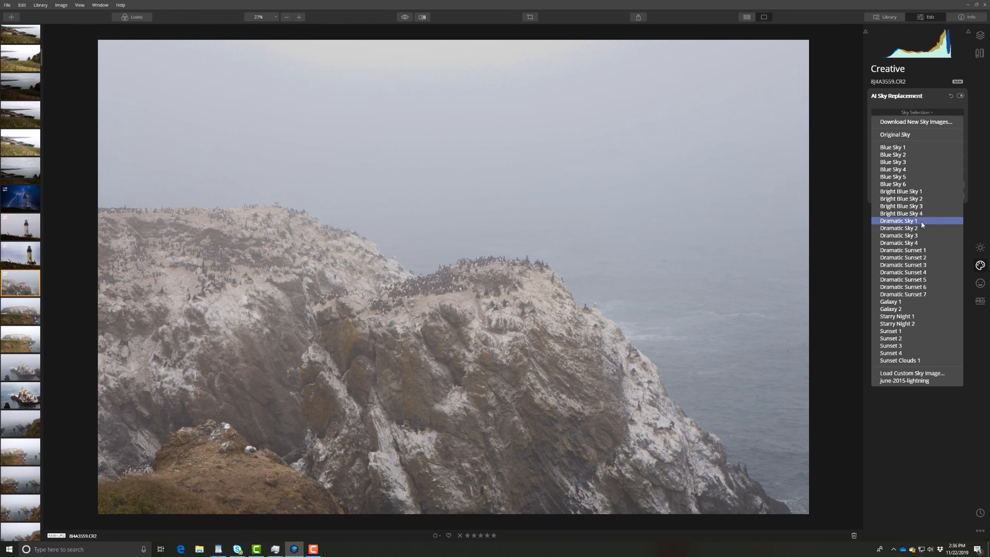
left_click(922, 286)
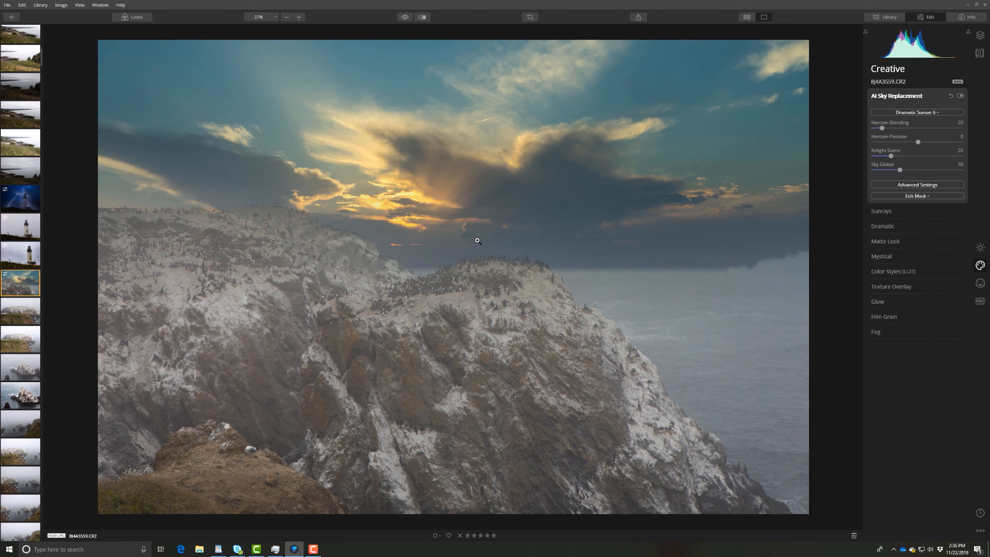
Try Dramatic Sunset 5, Dramatic Sunset 4 and Dramatic Sunset 3 as the sky behind the cliff.
left_click(896, 113)
left_click(910, 279)
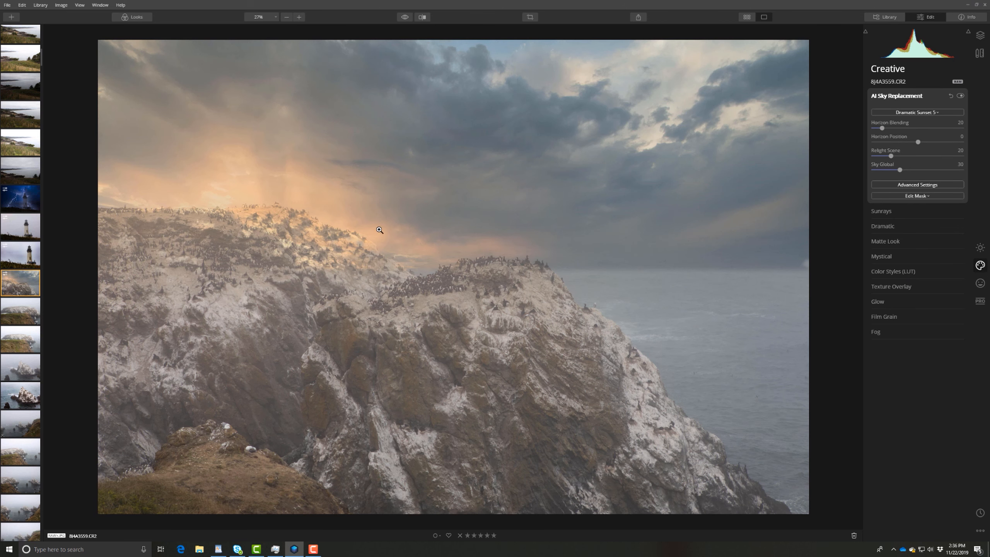
left_click(914, 112)
left_click(903, 272)
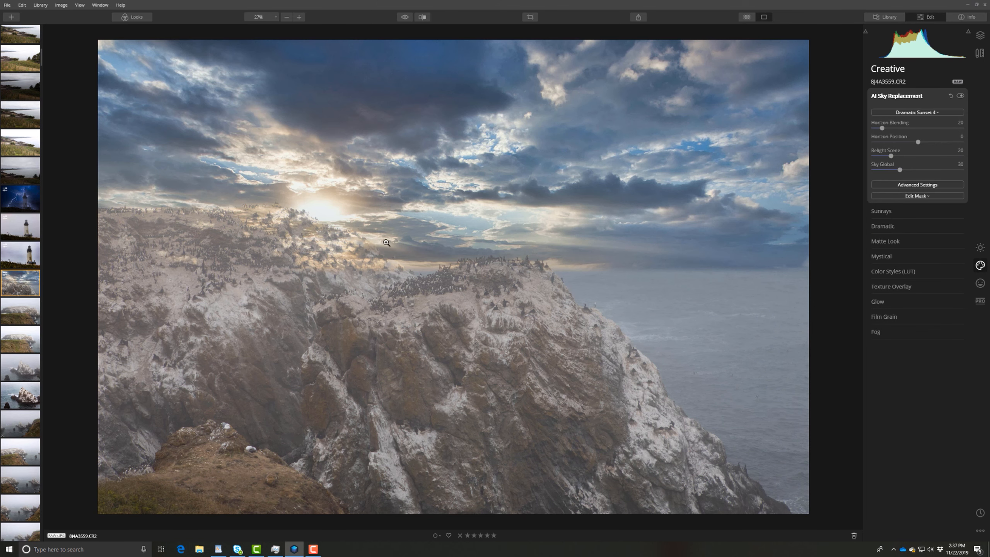
left_click(910, 113)
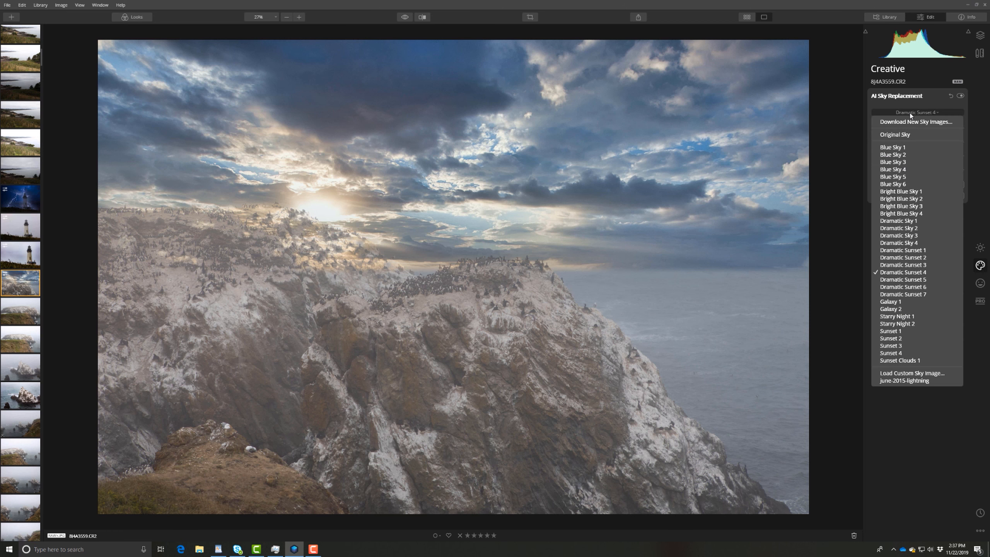
left_click(912, 266)
left_click(912, 267)
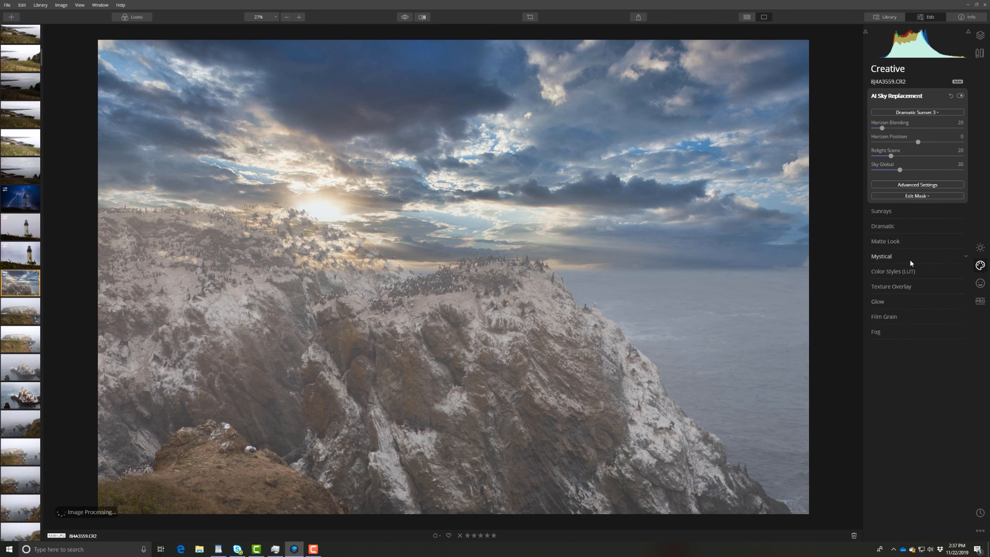
Try Dramatic Sunset 5 again and Starry Night 1 as the sky behind the cliff.
left_click(931, 114)
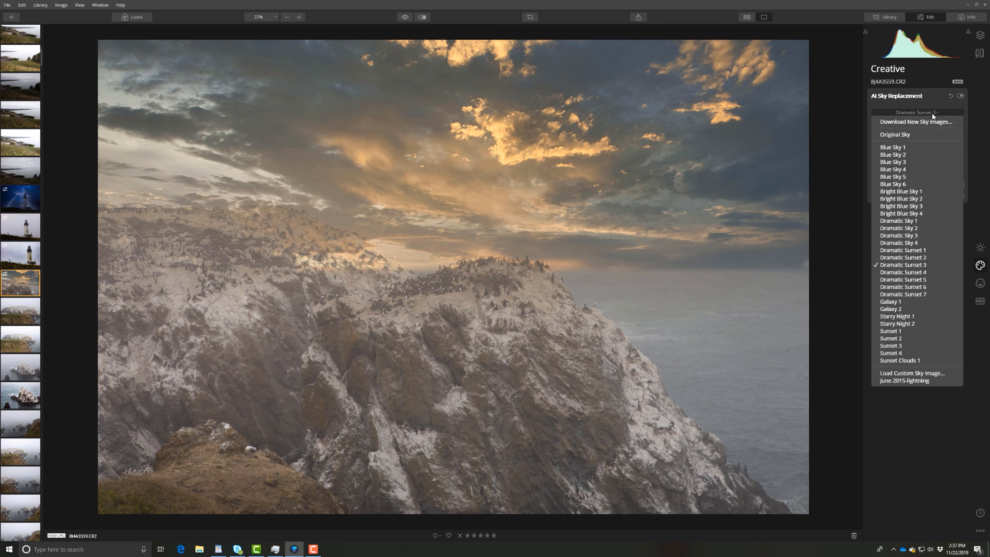
left_click(912, 279)
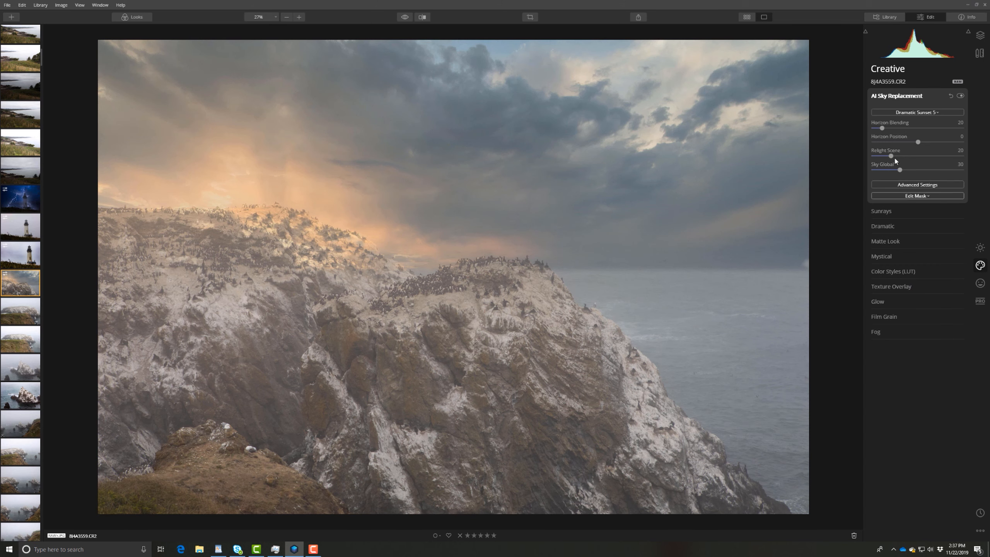
left_click(900, 111)
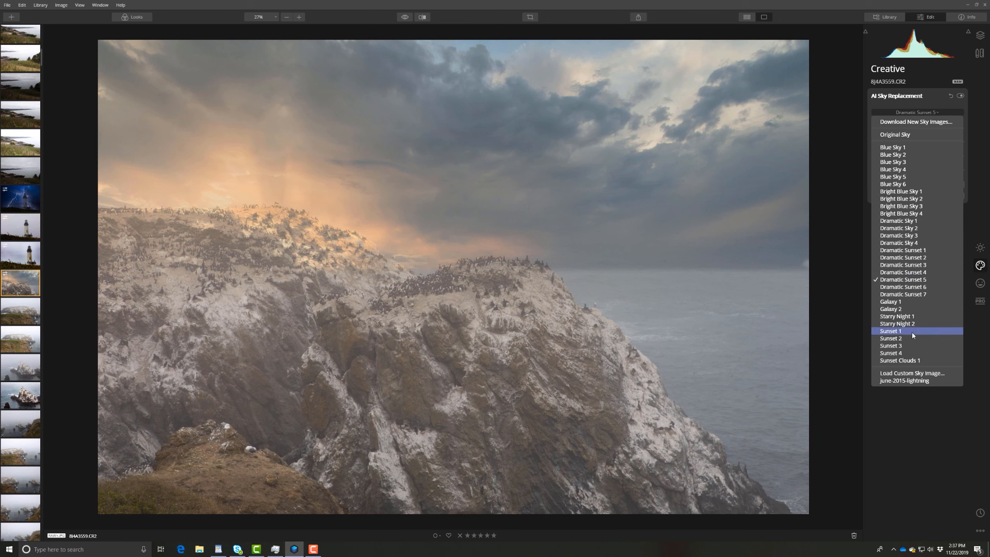
left_click(915, 316)
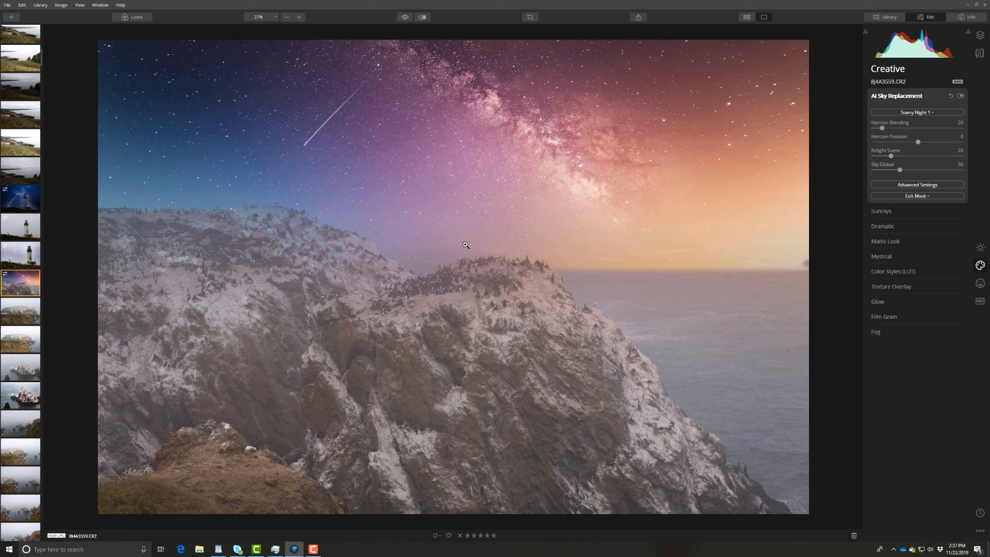
Replace the sky behind the cliff with Dramatic Sky 3 and compare it with the original photo.
left_click(904, 112)
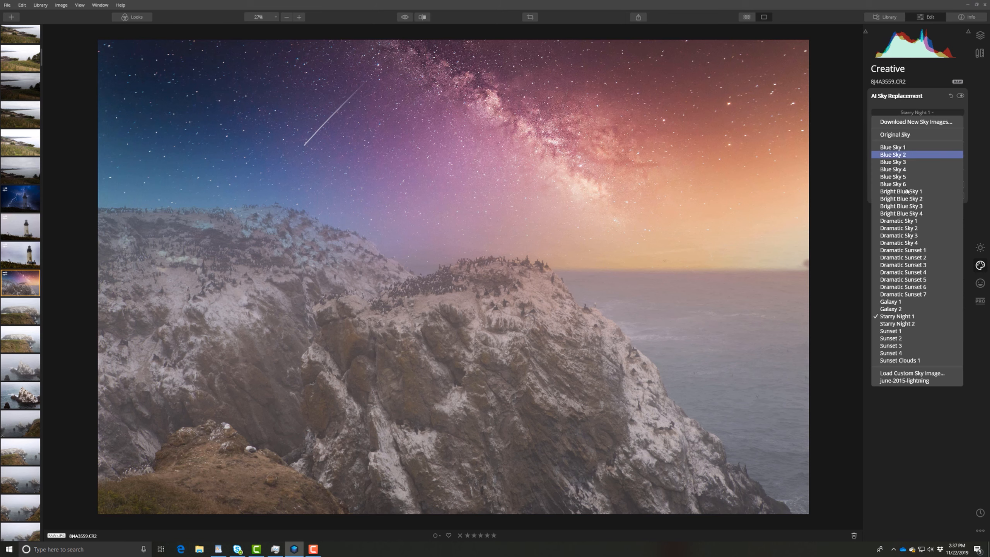
left_click(914, 235)
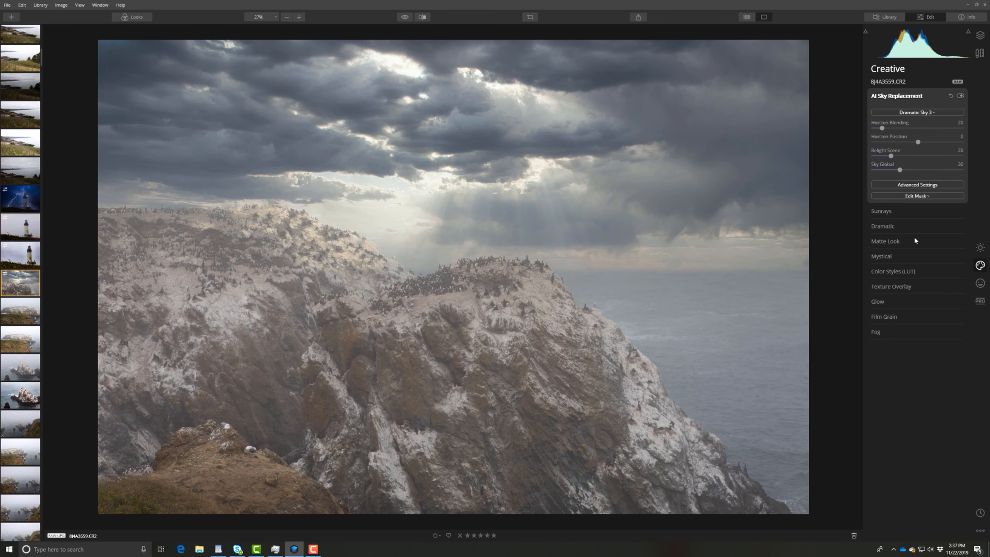
left_click(404, 16)
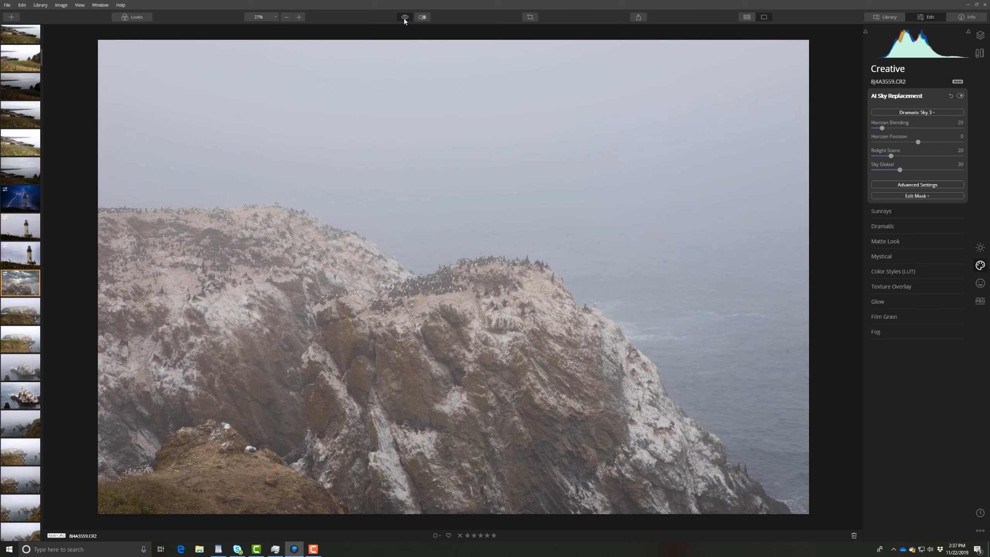
Start a brush mask for the cliff photo's sky replacement, in Erase mode at 100% opacity with brush size 148.
left_click(405, 16)
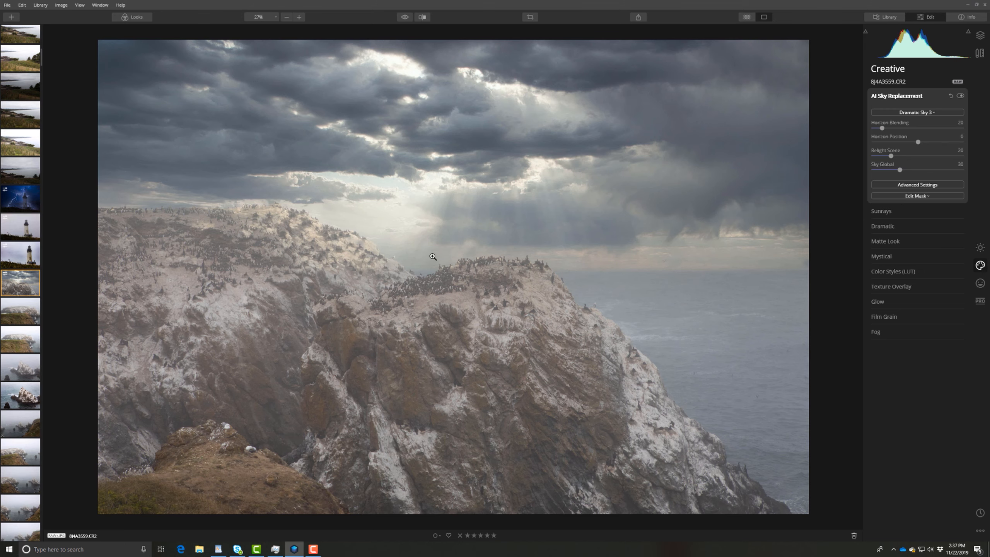
left_click(888, 198)
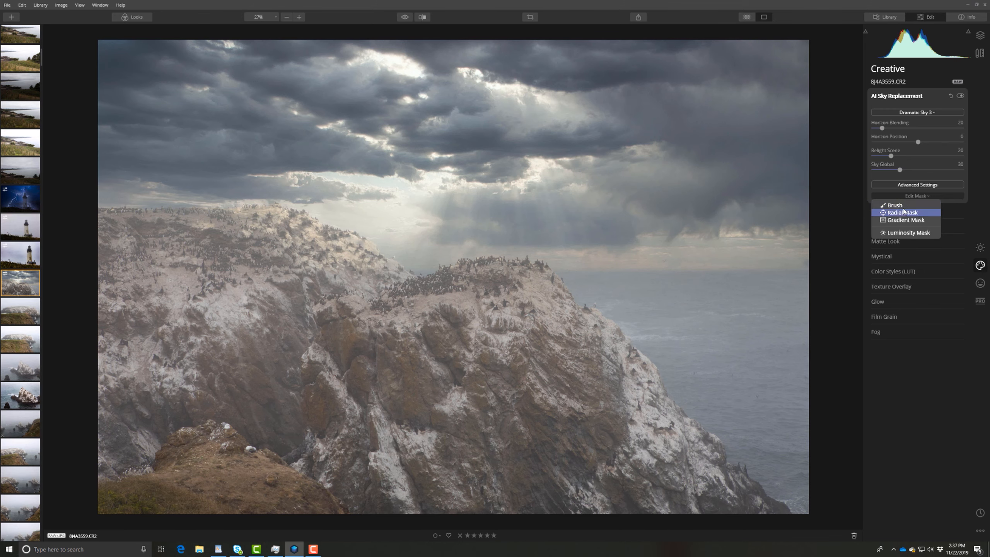
left_click(903, 208)
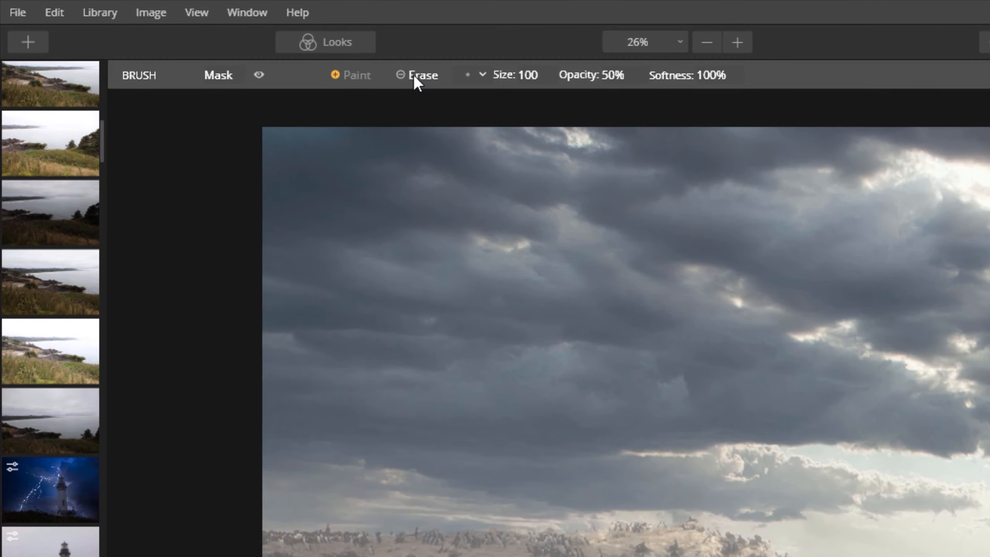
left_click(163, 30)
left_click(626, 75)
left_click_drag(623, 124, 741, 118)
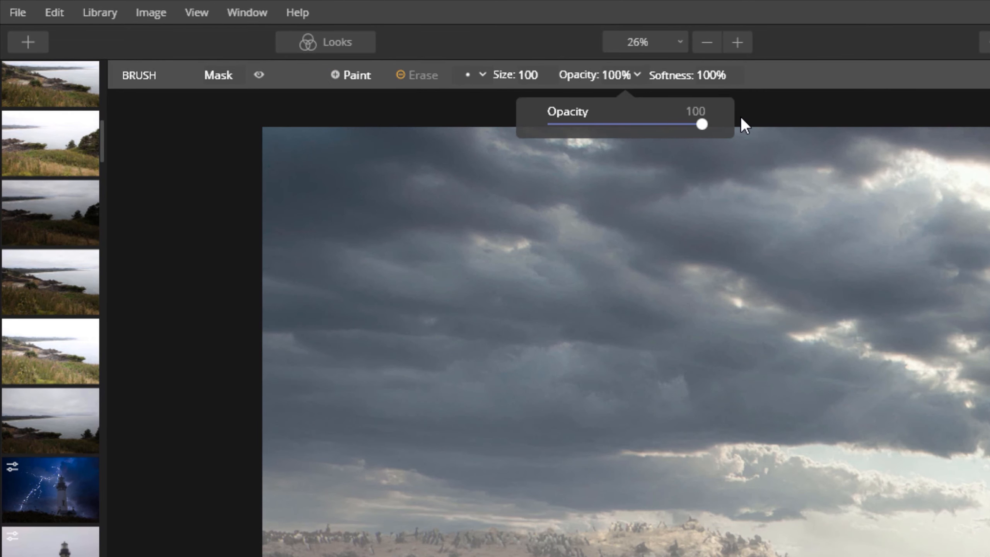
left_click(753, 6)
scroll(270, 258, "up", 1)
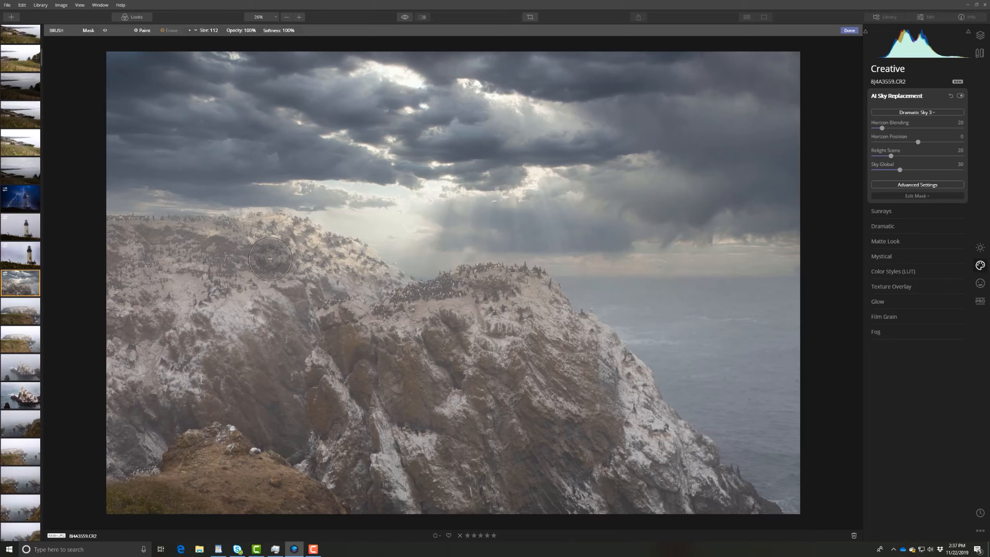
scroll(219, 243, "up", 3)
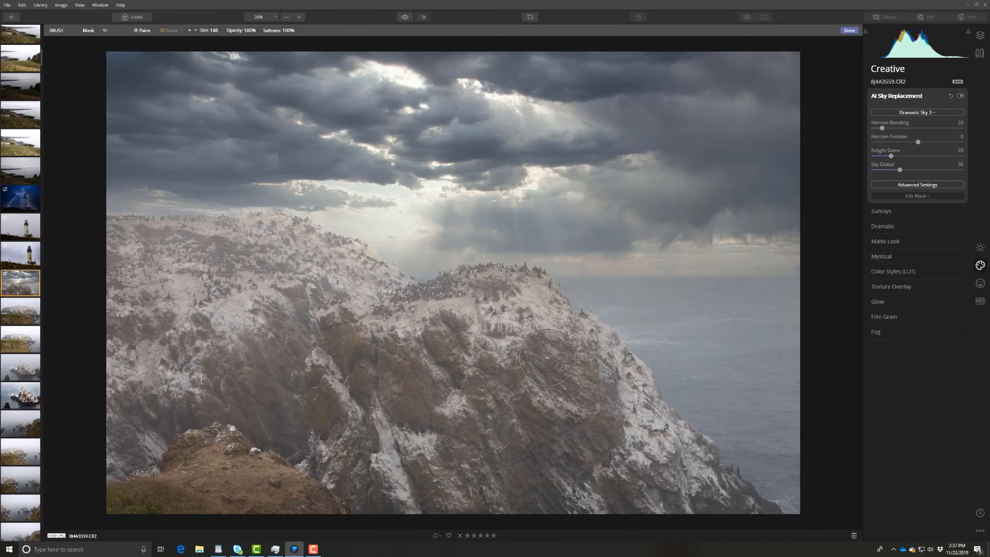
Erase the sky replacement effect from the cliff face, checking coverage with the mask overlay.
left_click(105, 30)
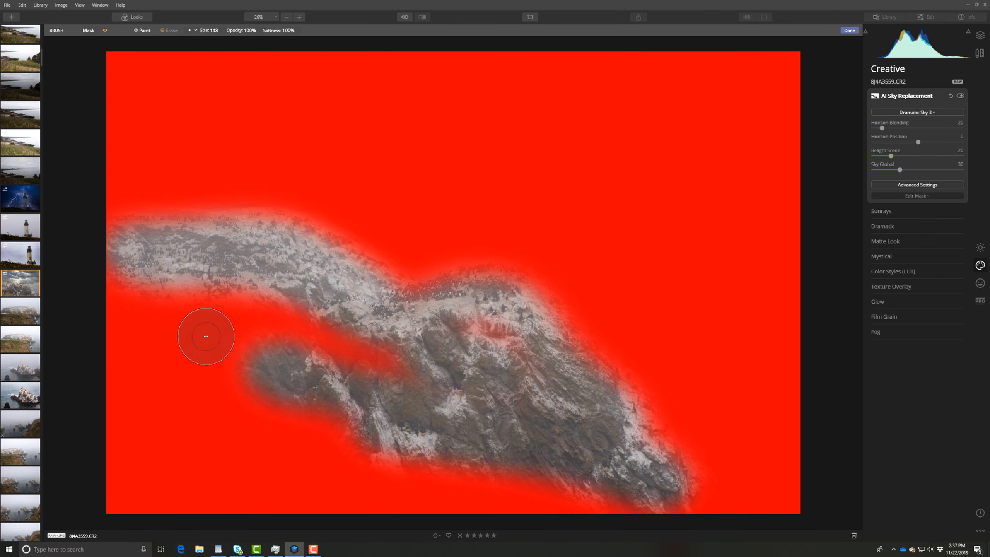
mouse_move(206, 336)
left_mouse_down()
mouse_move(207, 296)
mouse_move(116, 261)
mouse_move(210, 260)
left_mouse_up()
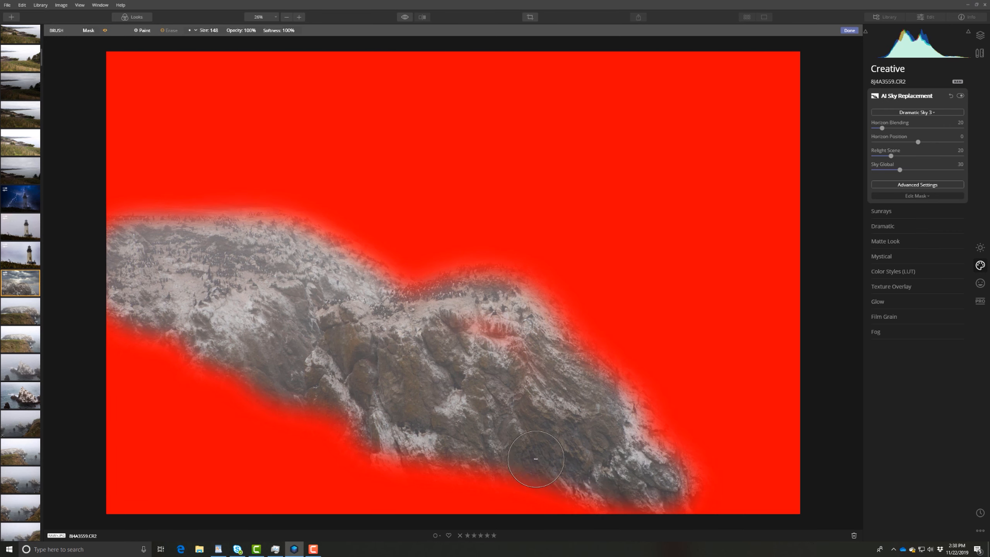
mouse_move(536, 459)
left_mouse_down()
mouse_move(134, 343)
mouse_move(102, 323)
left_mouse_up()
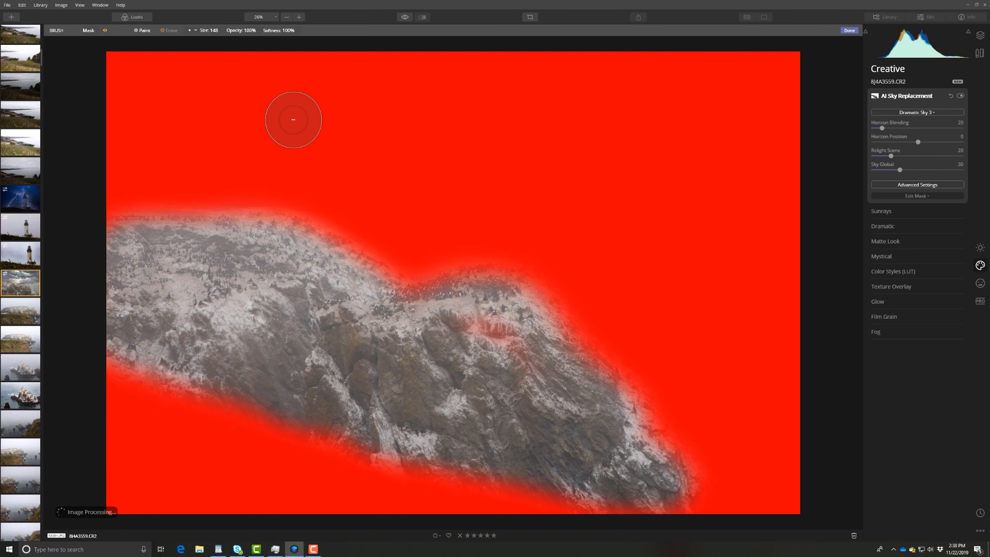
left_click(105, 30)
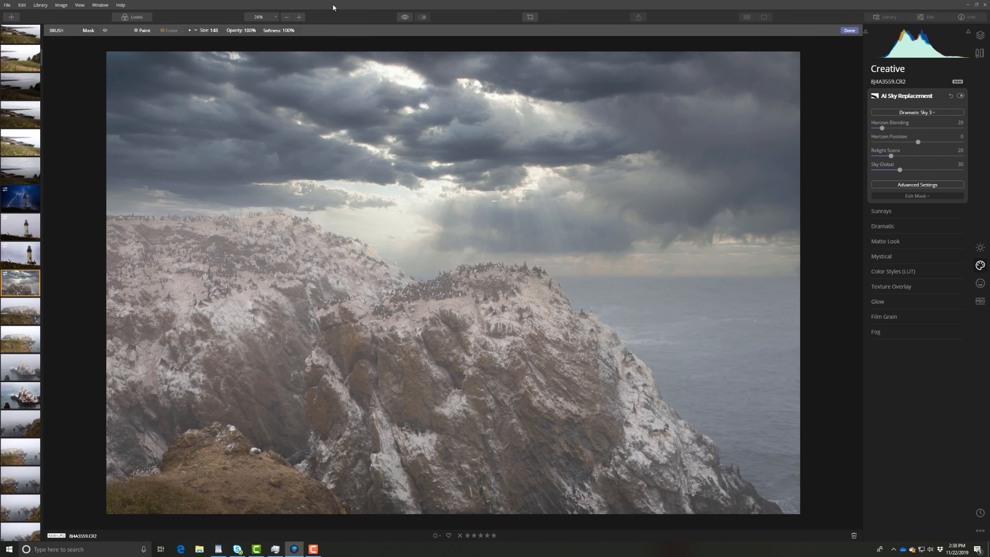
Compare the masked cliff with the original, finish the mask, and set Relight Scene to 60.
left_click(404, 17)
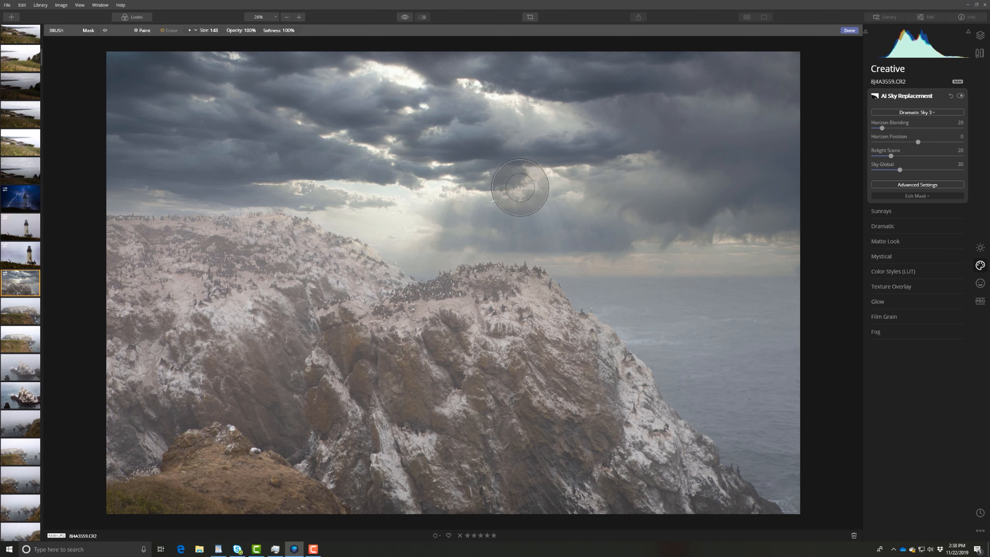
left_click(405, 17)
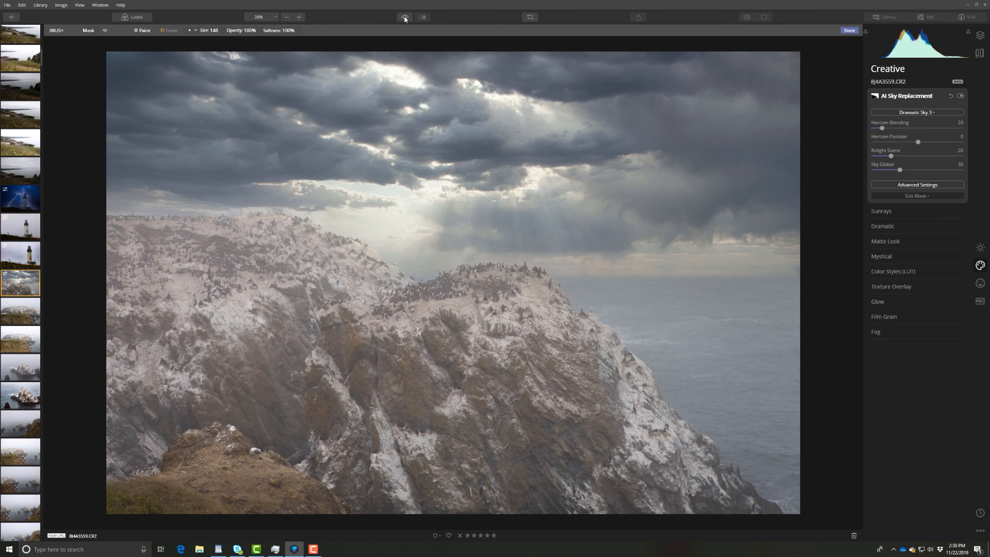
left_click(849, 30)
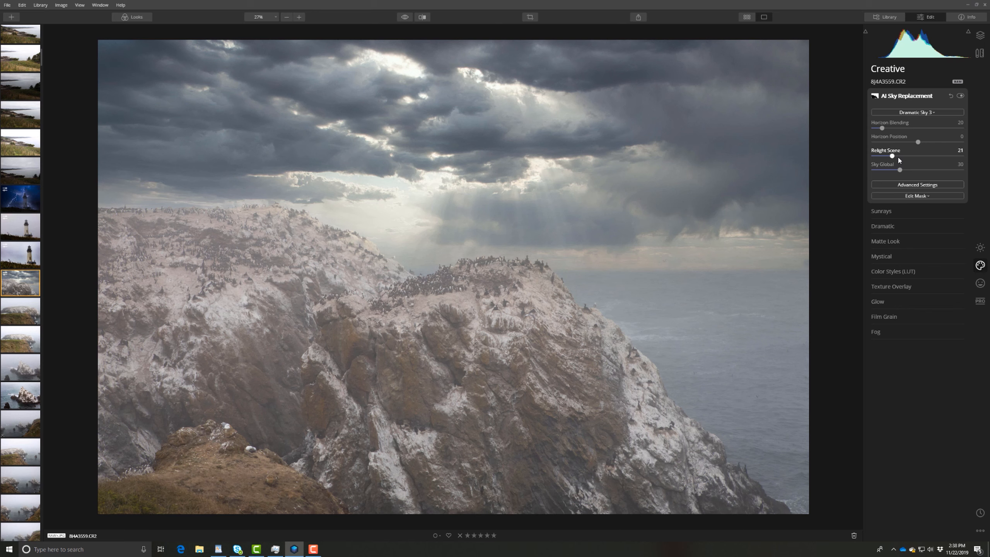
left_click_drag(899, 159, 926, 158)
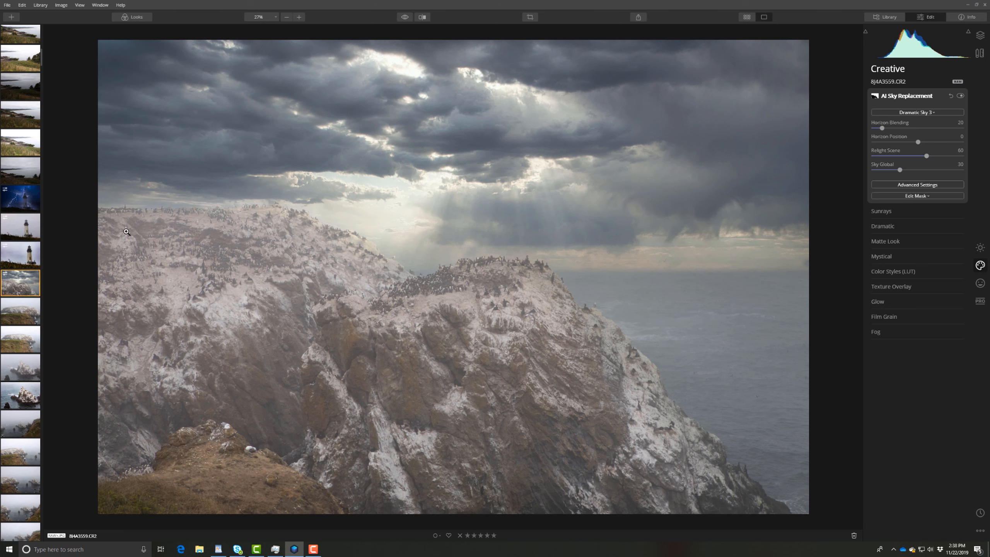
Open the lightning lighthouse photo 8J4A3557.CR2, compare it with the original, and set its Relight Scene to 60.
left_click(18, 201)
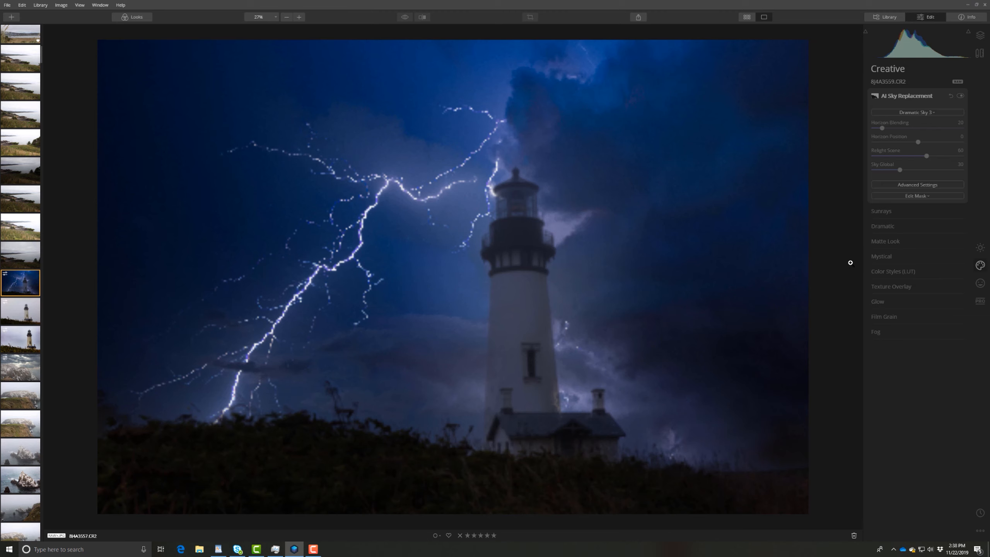
left_click_drag(403, 19, 403, 20)
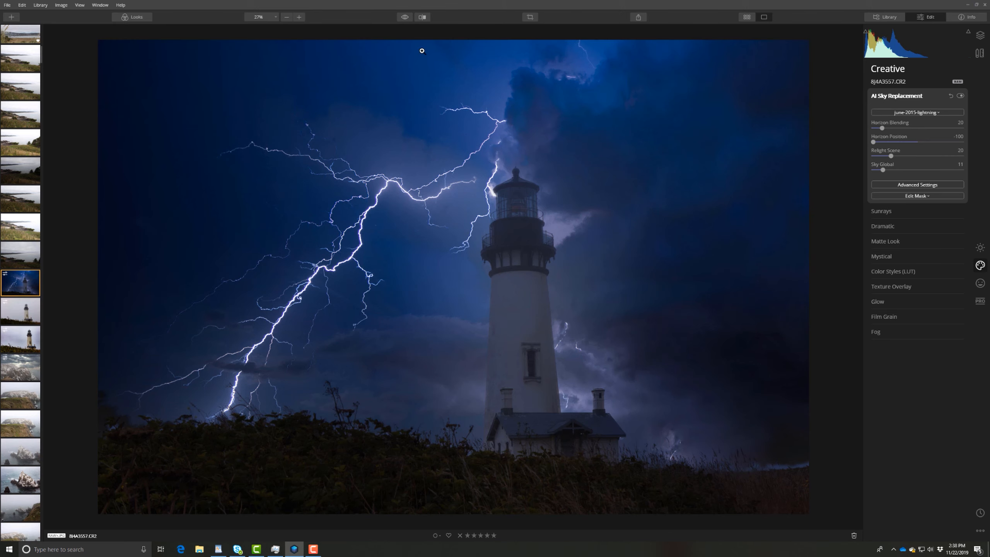
left_click_drag(405, 19, 405, 20)
left_click_drag(884, 157, 874, 156)
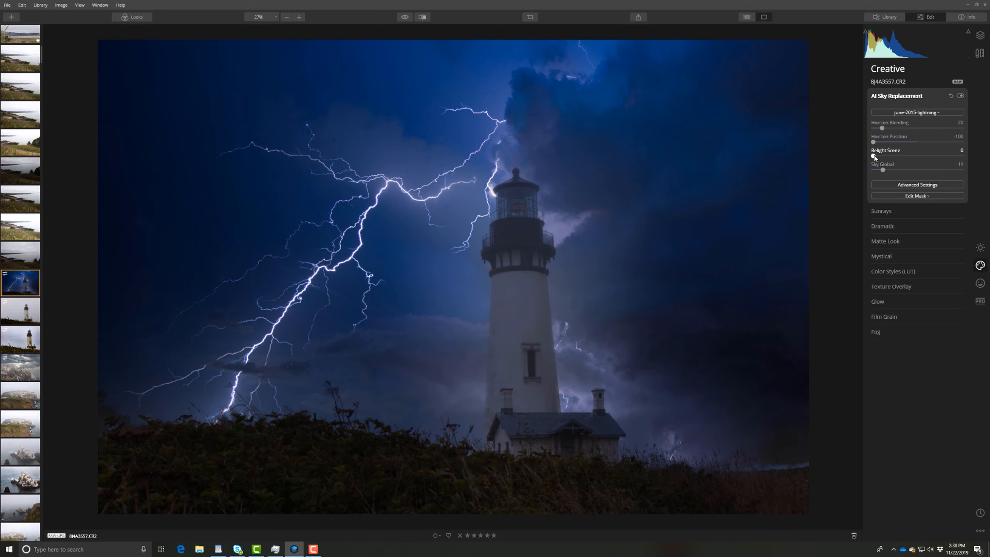
left_click_drag(875, 156, 926, 156)
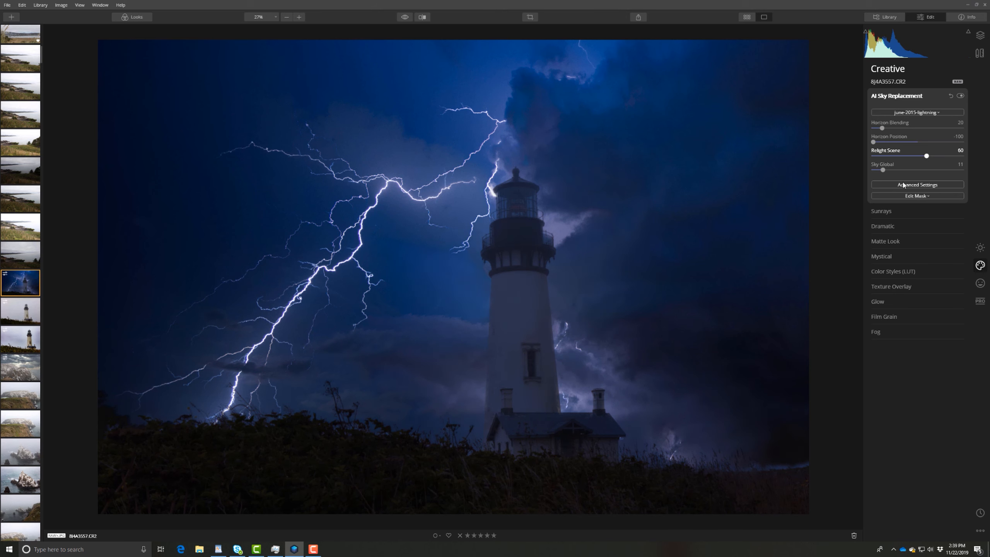
Expand the advanced sky settings and, on the cliff photo 8J4A3559.CR2, set Sky Global to 41 and Sky Defocus to 22.
left_click(904, 184)
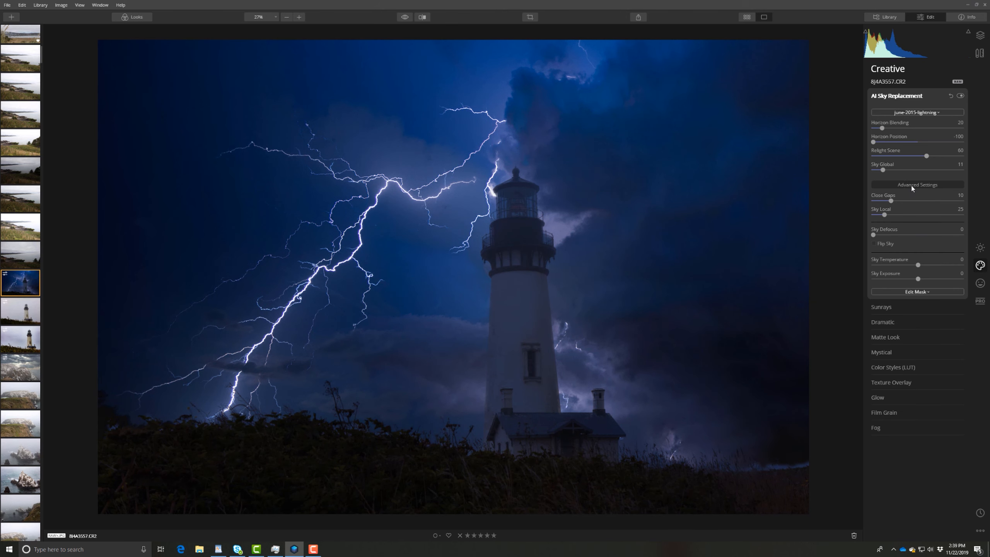
left_click(911, 185)
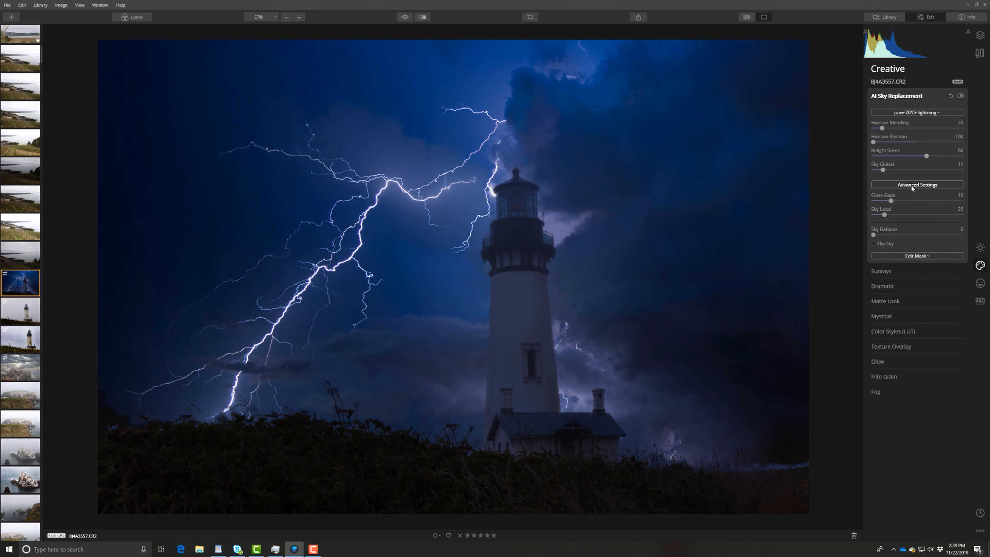
left_click(911, 186)
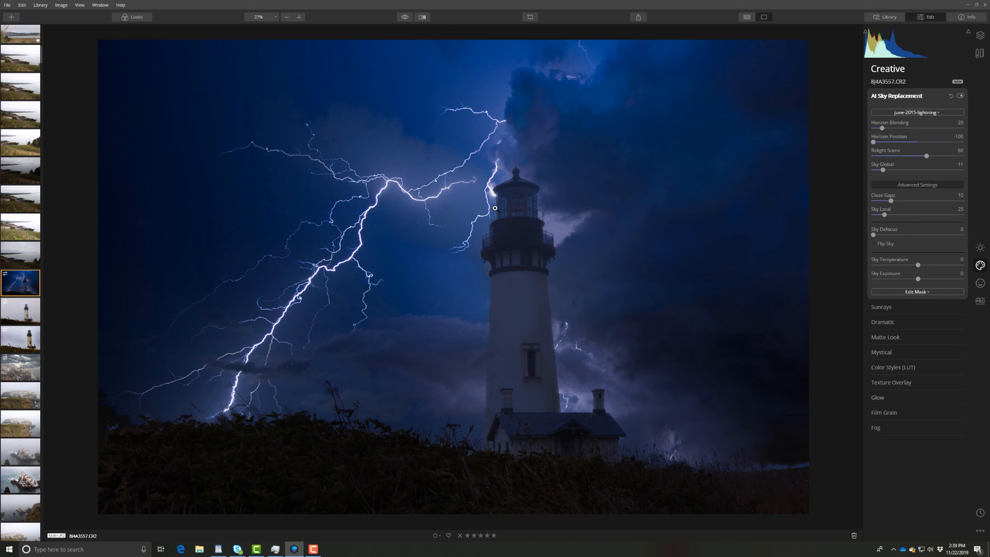
left_click(27, 372)
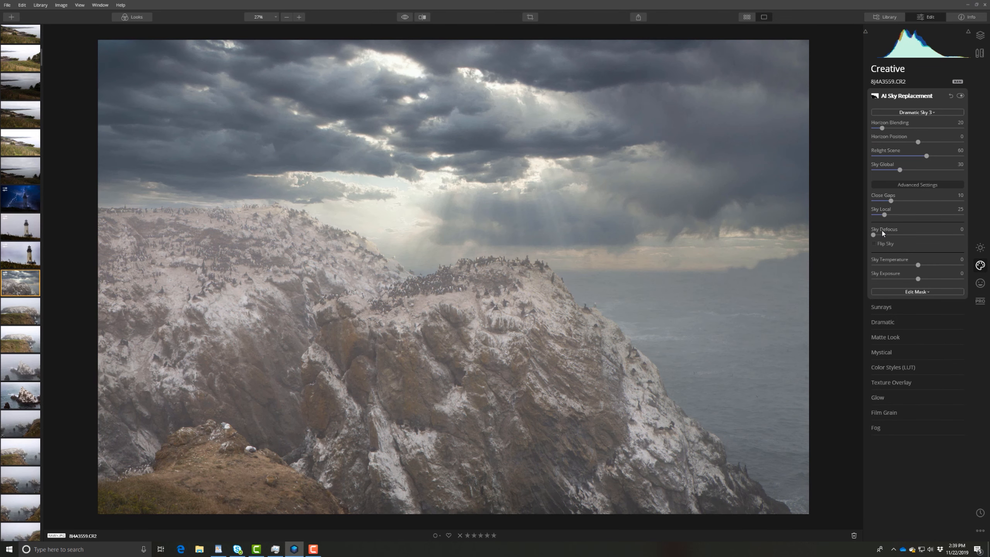
left_click_drag(874, 235, 901, 239)
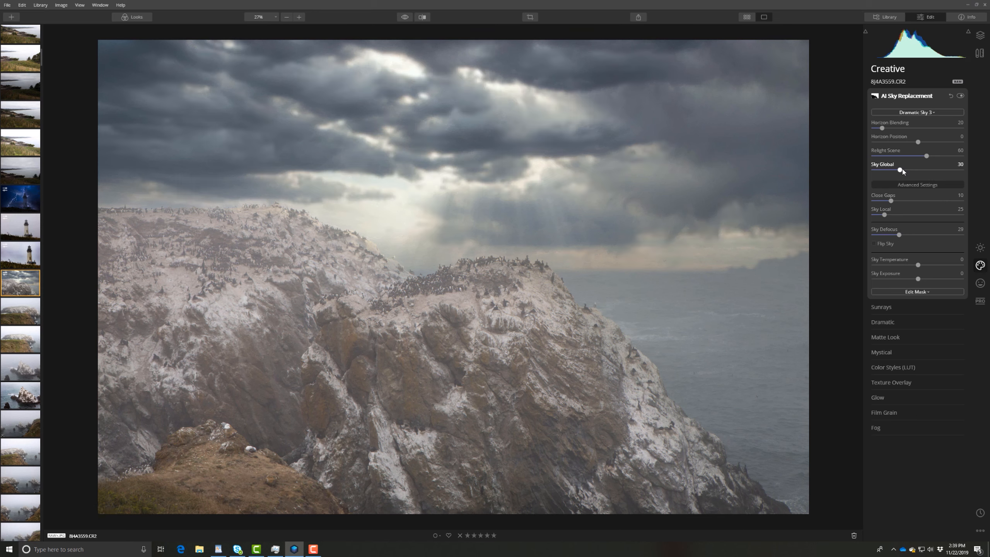
mouse_move(902, 171)
left_mouse_down()
mouse_move(890, 172)
mouse_move(912, 173)
left_mouse_up()
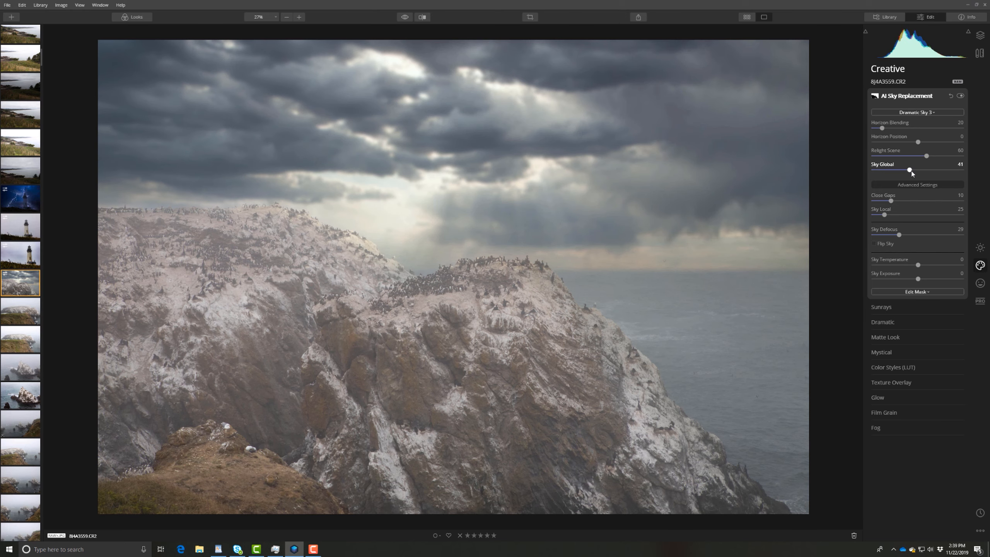
left_click_drag(898, 235, 889, 235)
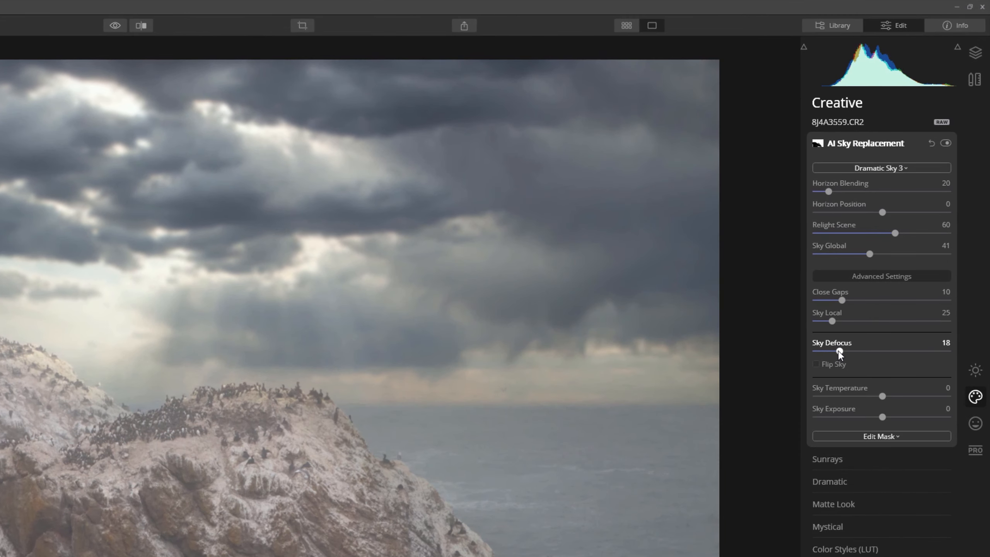
left_click_drag(839, 353, 845, 351)
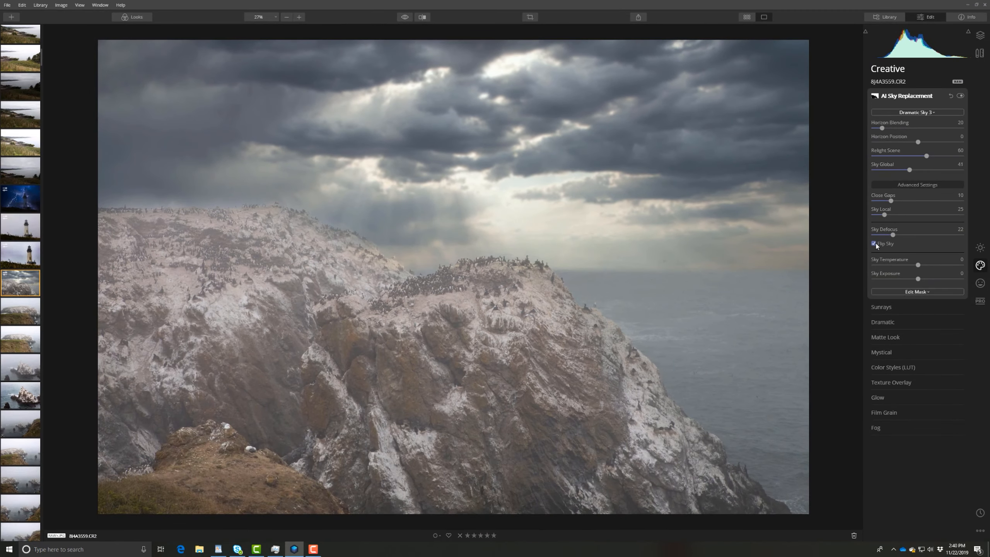
Try the flipped sky behind the cliff, restore its original orientation, and set Sky Temperature to -19.
left_click(875, 243)
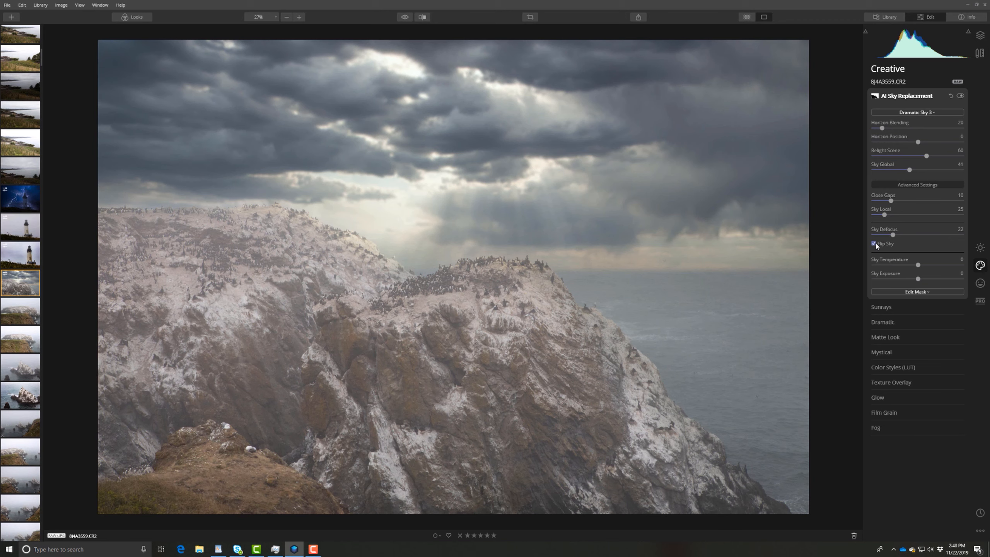
left_click(876, 244)
left_click_drag(936, 268, 919, 280)
Open the photo cape perpetua.jpg and replace its sky with Dramatic Sunset 1.
scroll(22, 299, "down", 2)
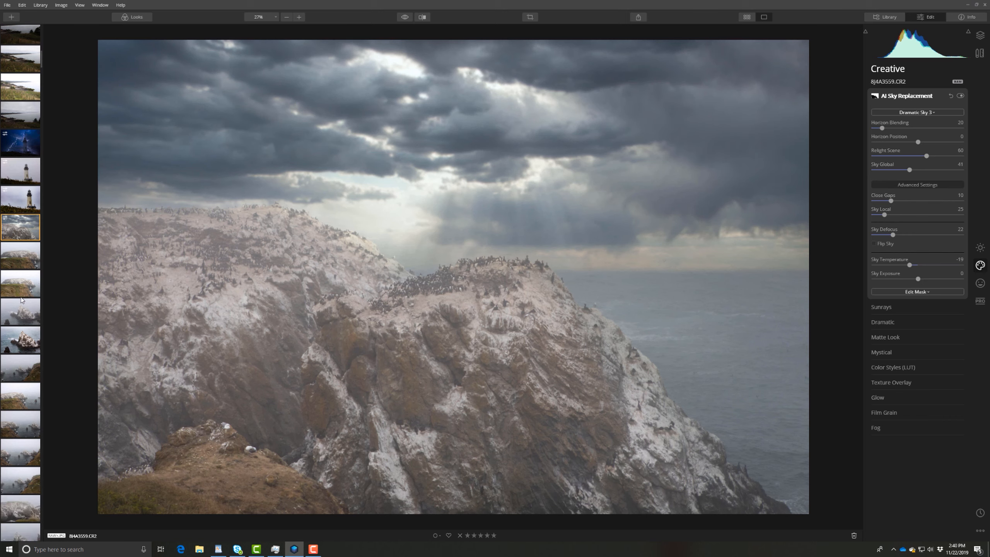
scroll(21, 299, "down", 10)
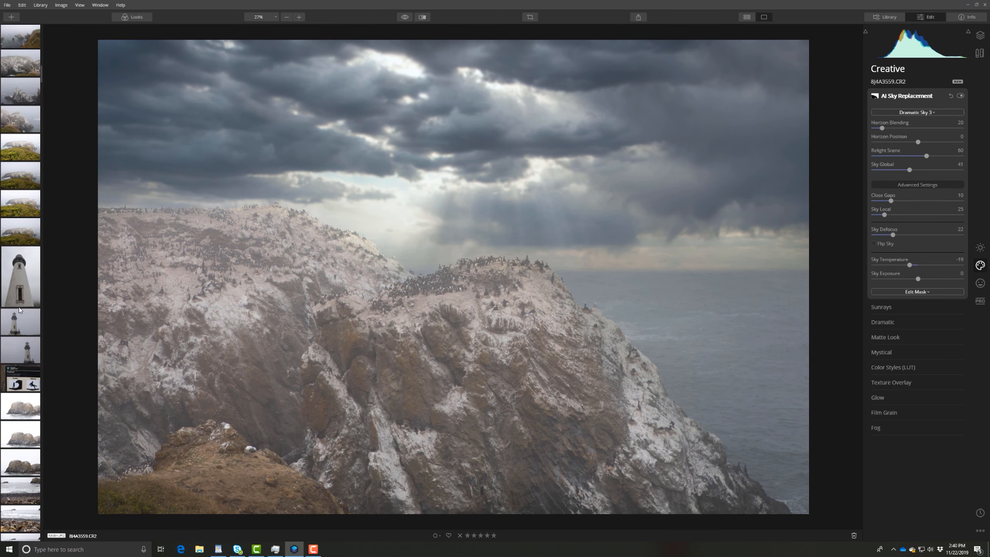
scroll(20, 310, "down", 10)
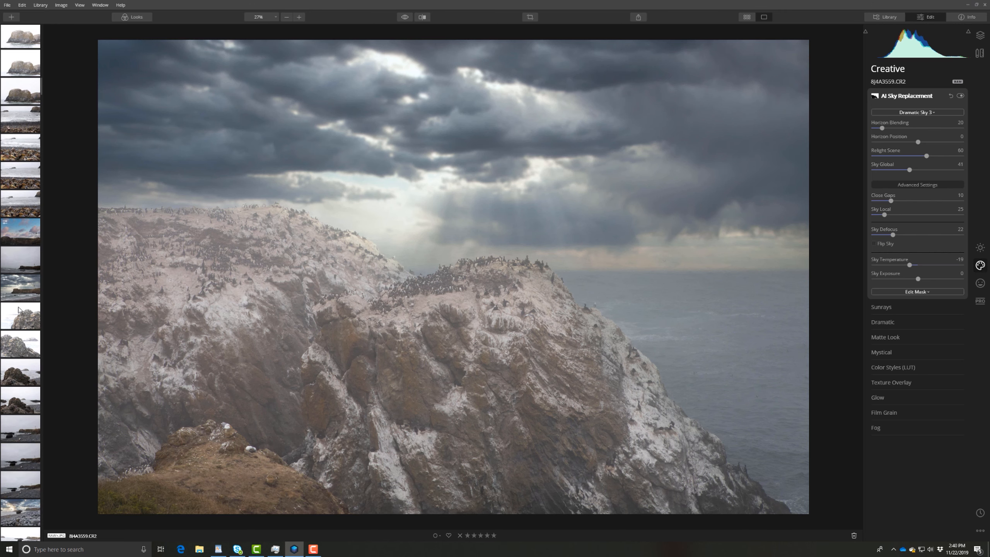
scroll(18, 309, "down", 5)
scroll(18, 309, "down", 10)
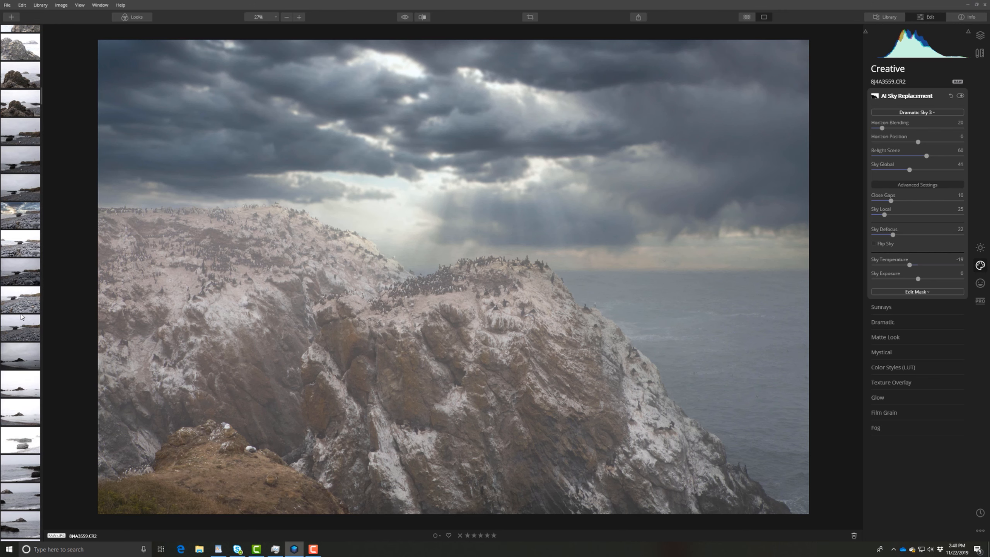
scroll(16, 309, "down", 10)
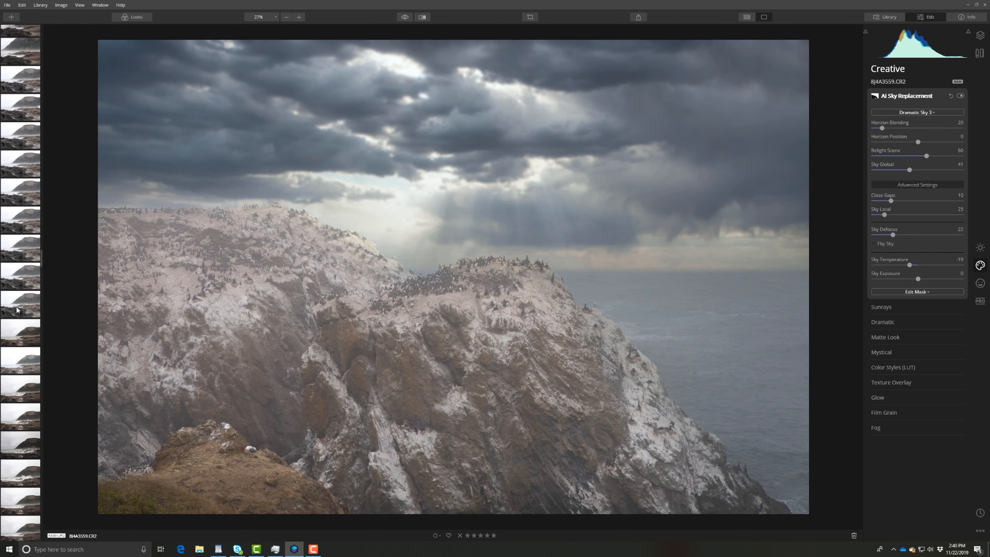
scroll(16, 309, "down", 6)
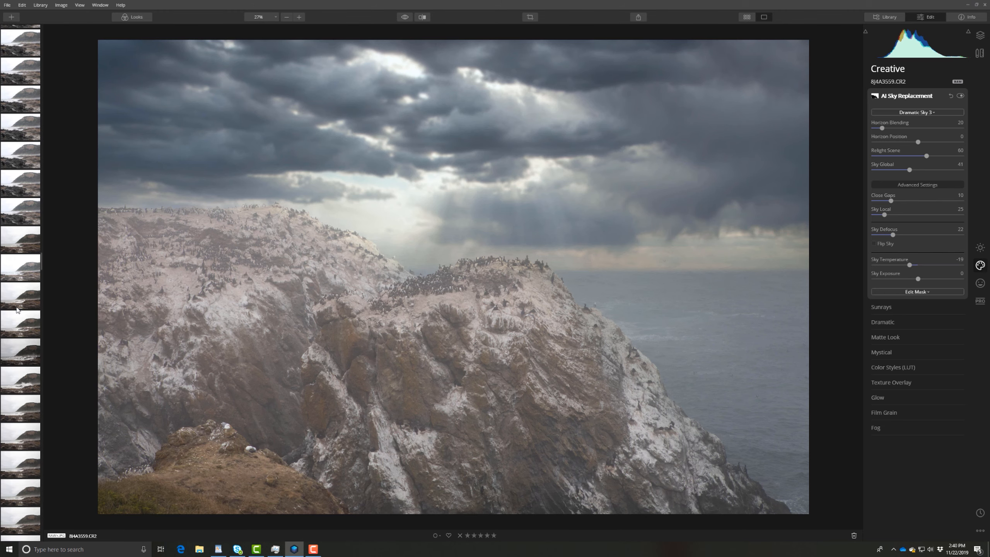
left_click(22, 283)
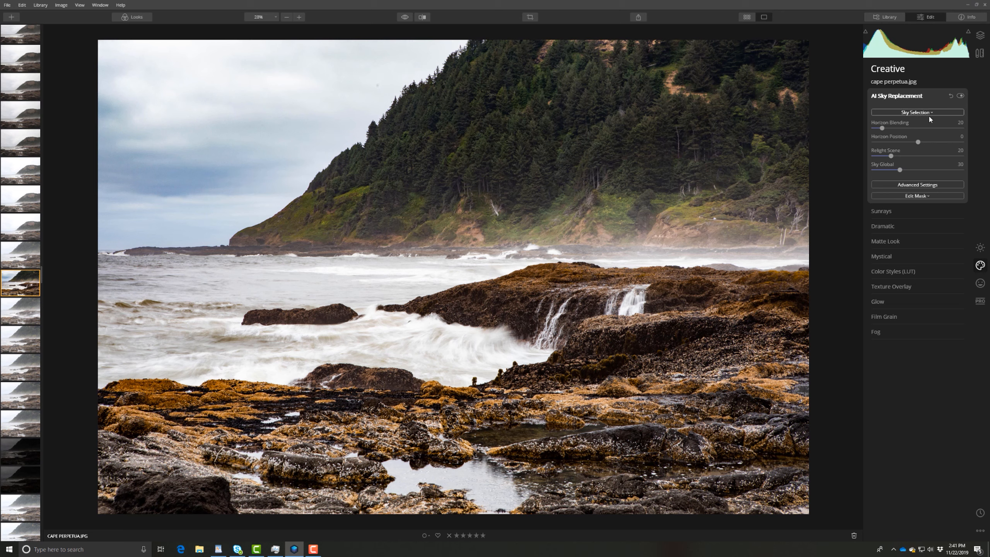
left_click(913, 112)
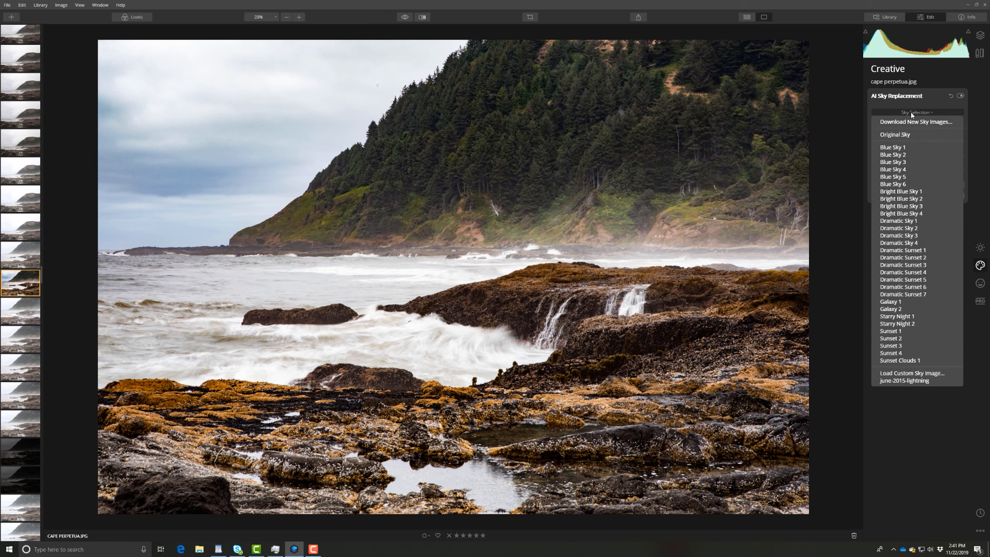
left_click(916, 251)
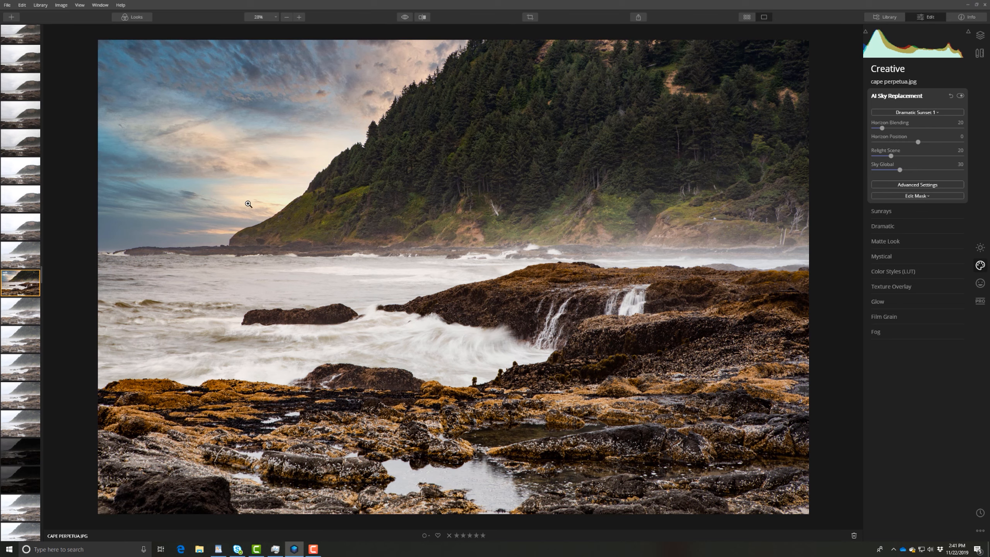
Inspect the hillside's tree line against the new sunset sky up close, and return to the whole photo.
scroll(400, 105, "up", 5)
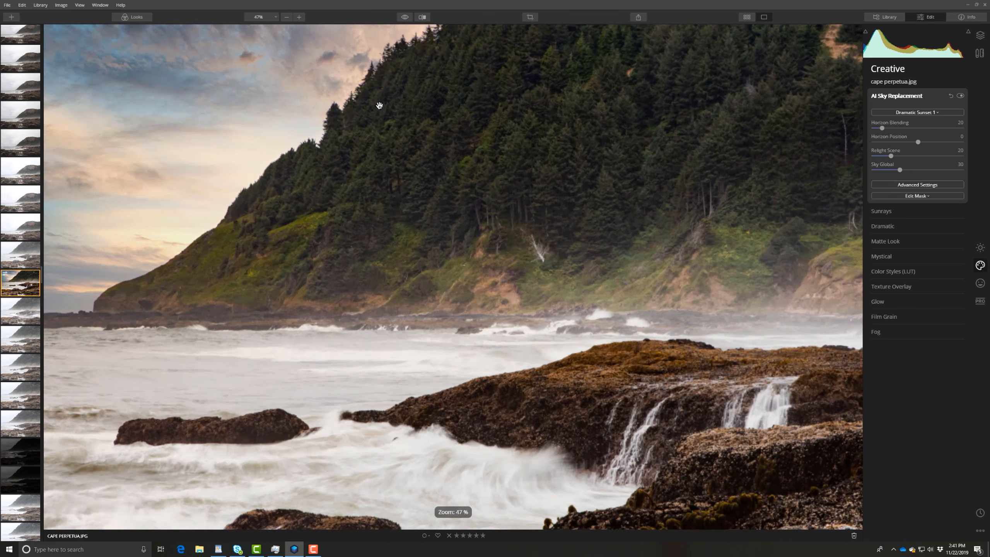
scroll(445, 177, "up", 3)
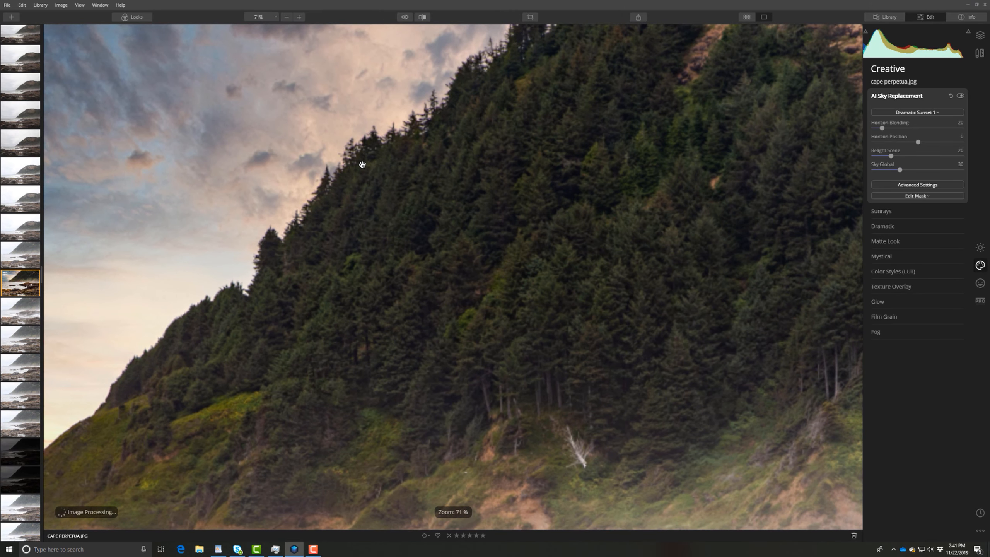
scroll(369, 160, "up", 3)
scroll(390, 184, "down", 2)
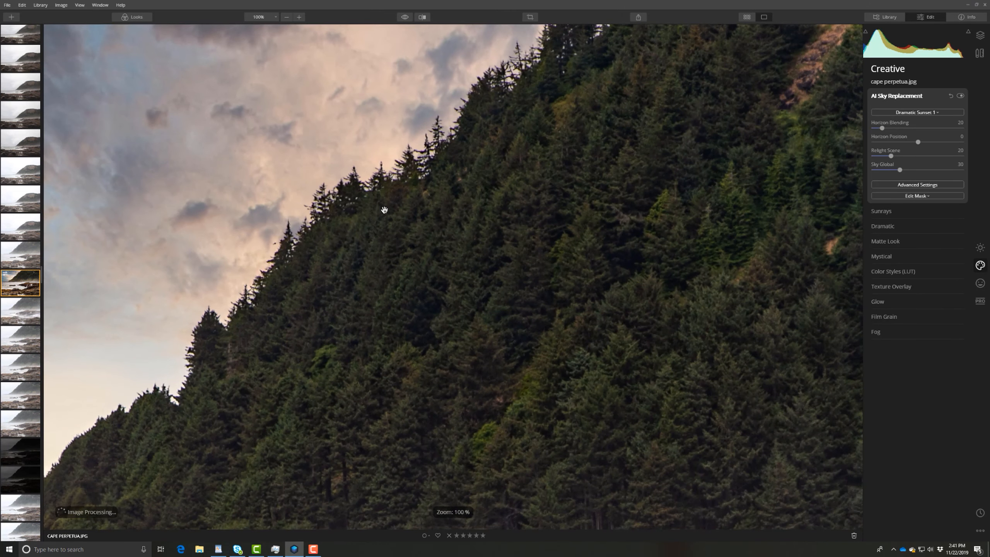
scroll(338, 224, "down", 4)
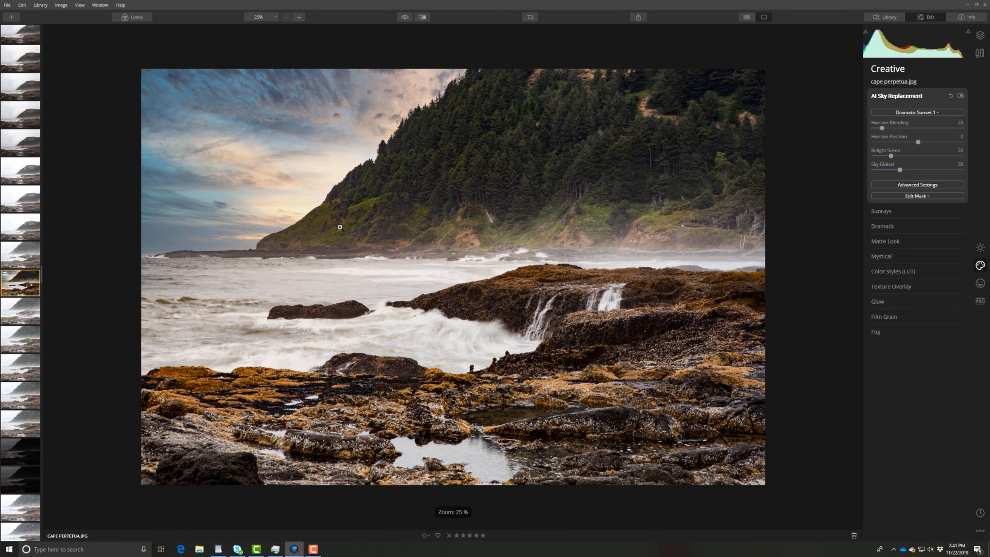
Compare the Cape Perpetua photo with its original repeatedly, ending on the edited version.
left_click(403, 19)
left_click(402, 20)
left_click(402, 19)
left_click(403, 20)
left_click(402, 19)
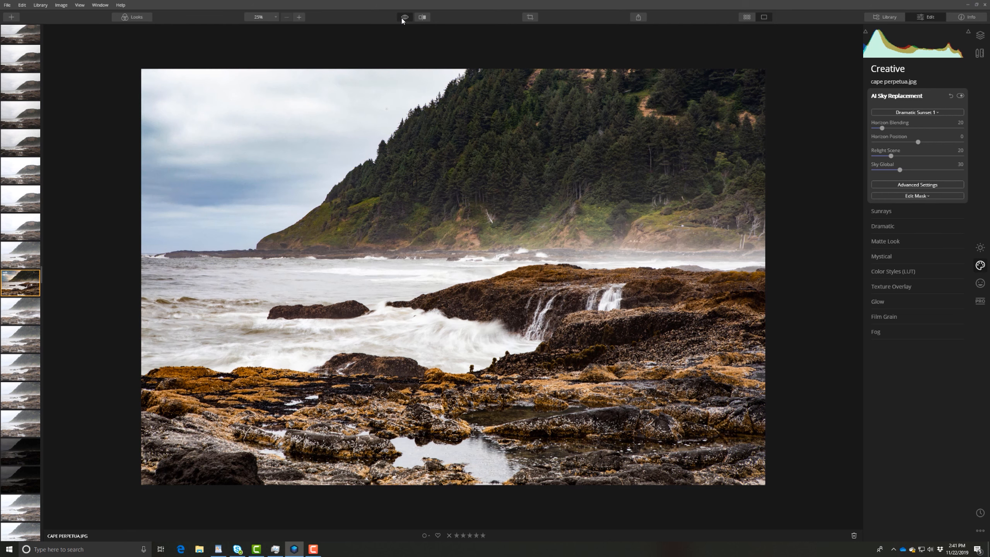
left_click(403, 20)
left_click(402, 19)
left_click(402, 19)
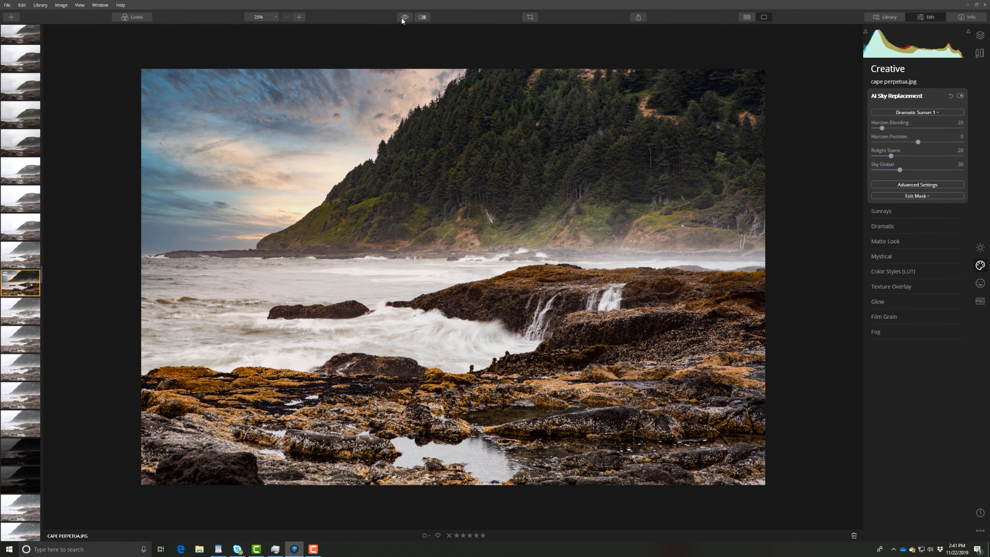
left_click(403, 19)
left_click(403, 19)
scroll(17, 308, "down", 10)
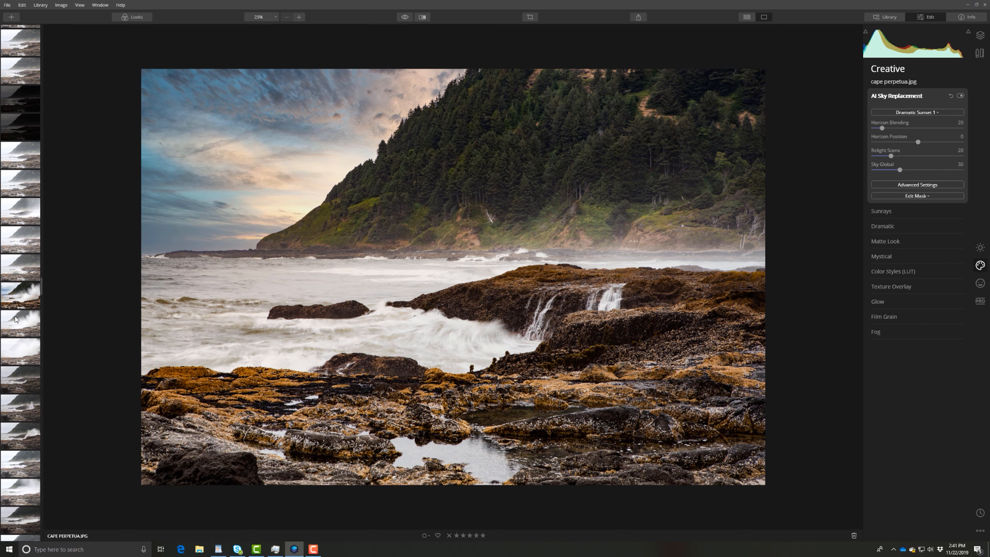
scroll(15, 319, "down", 15)
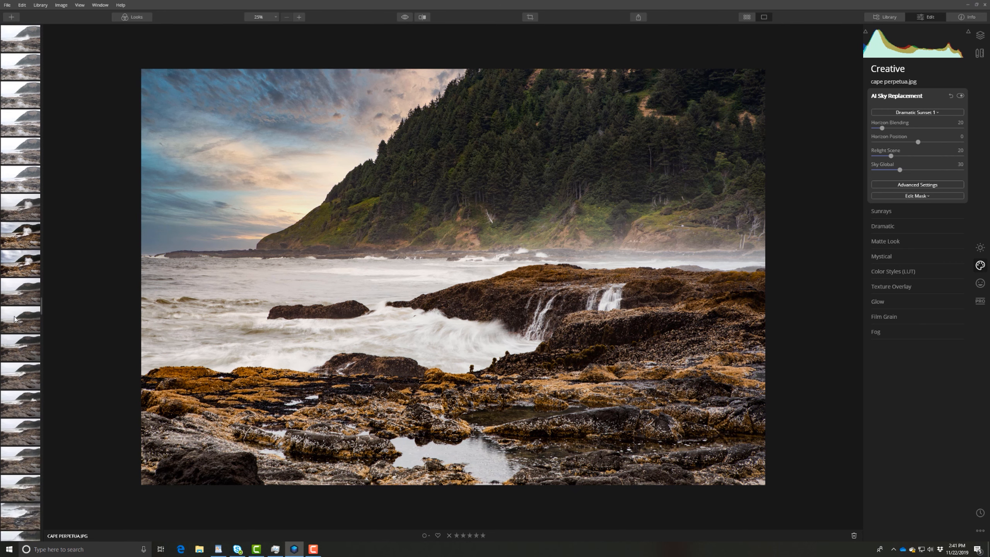
scroll(13, 319, "down", 15)
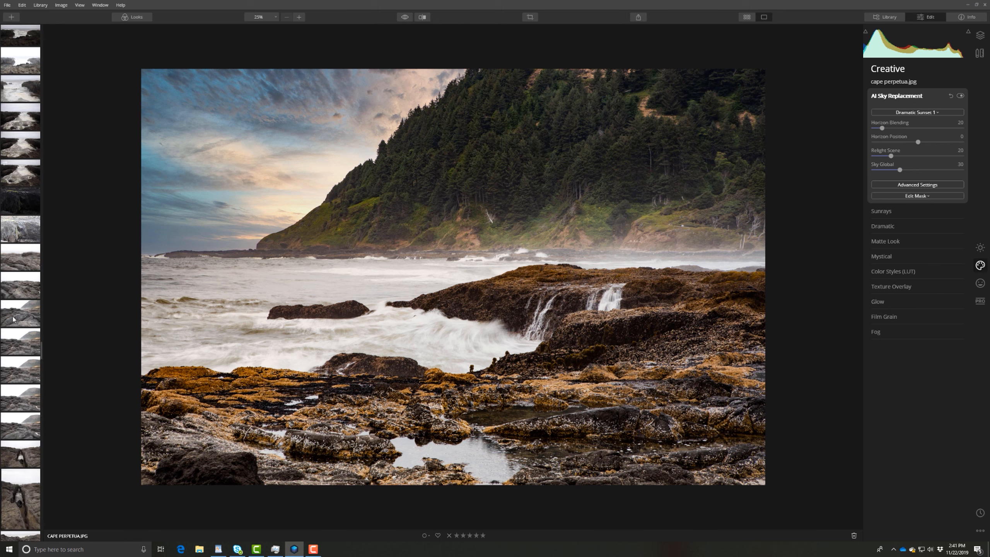
scroll(13, 319, "down", 12)
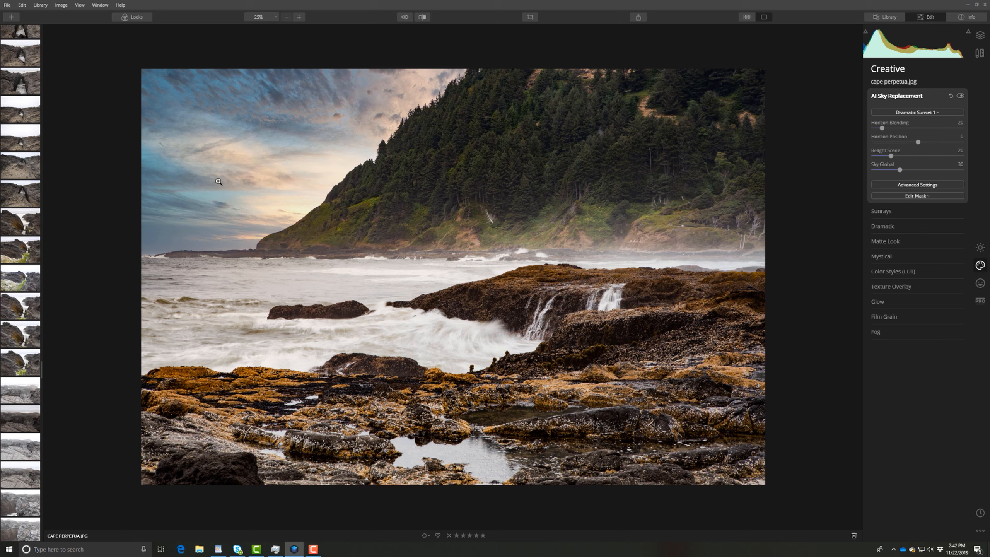
Examine the treetops along the hillside's slope for masking quality where they meet the replaced sky.
left_click(399, 138)
scroll(415, 216, "up", 2)
left_click_drag(416, 217, 454, 308)
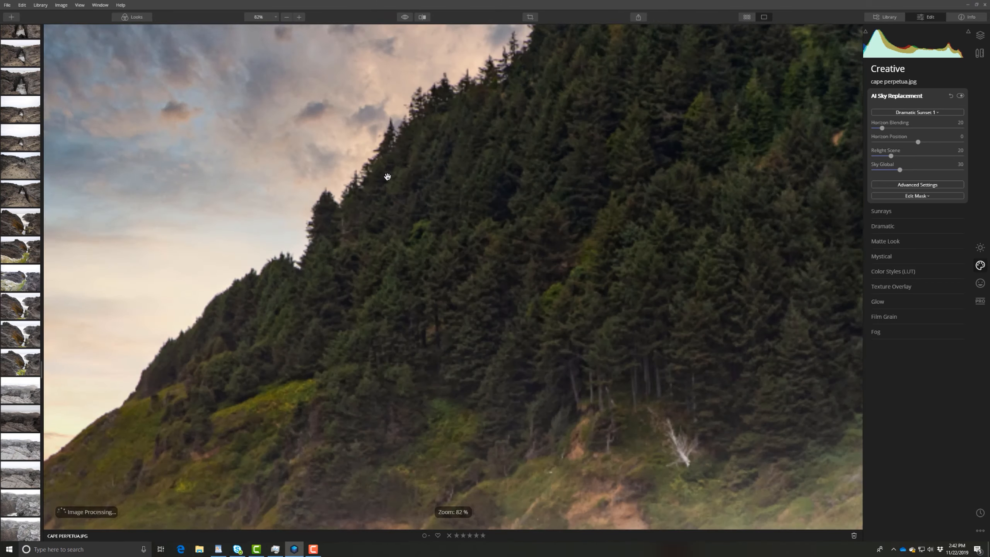
left_click_drag(387, 177, 407, 226)
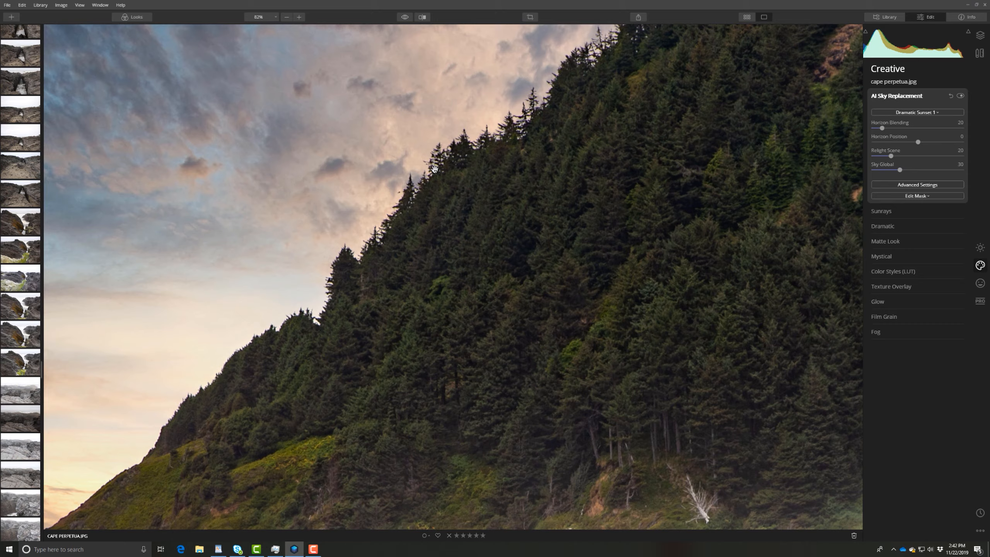
left_click(411, 187)
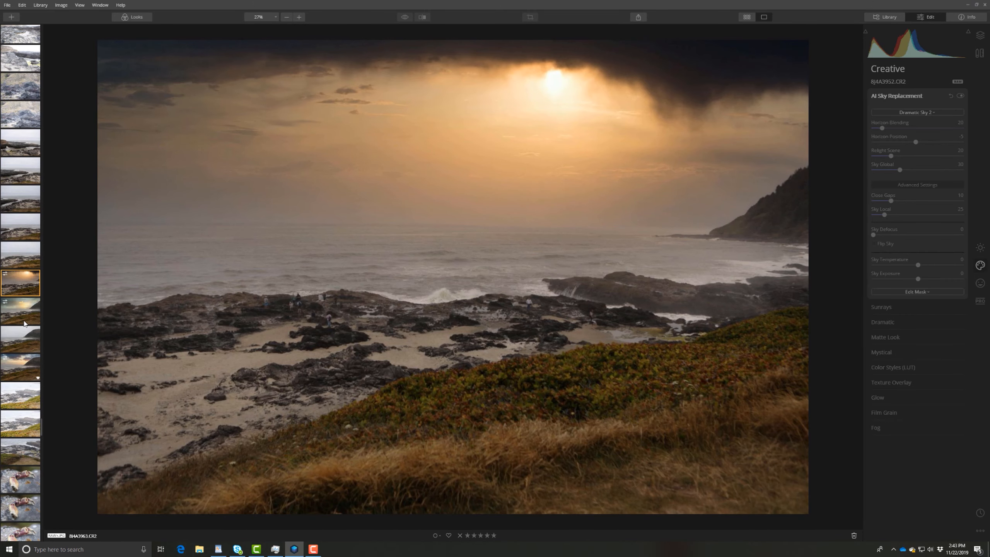
Open the coastal photo 8J4A3965.CR2 with the Sunset 4 sky and inspect the helicopter in the sky up close.
left_click(20, 366)
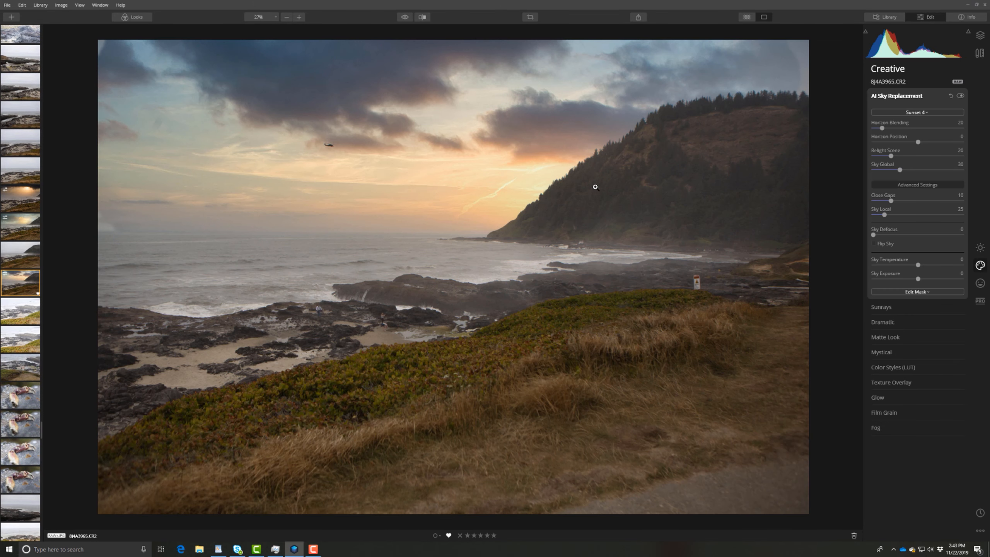
left_click(922, 113)
left_click(927, 105)
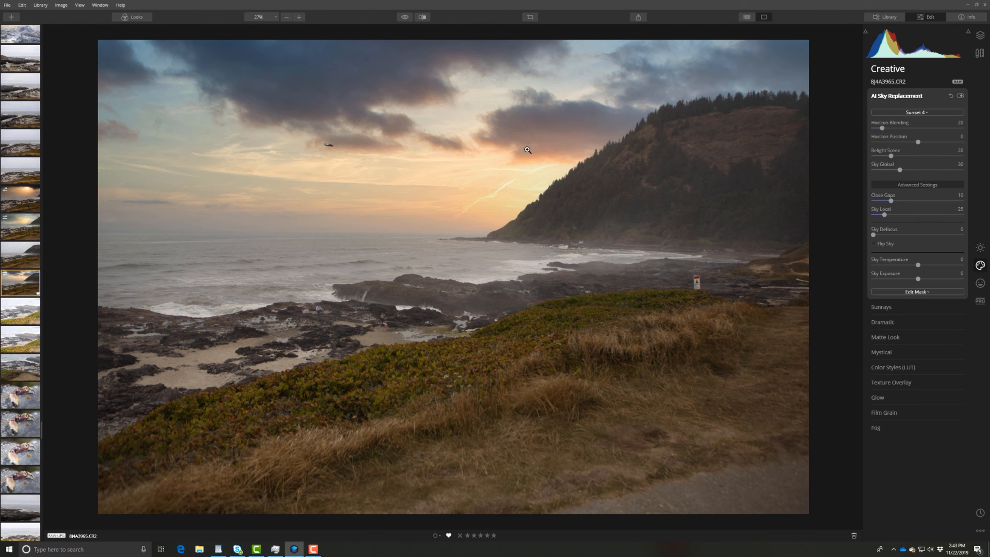
left_click(329, 143)
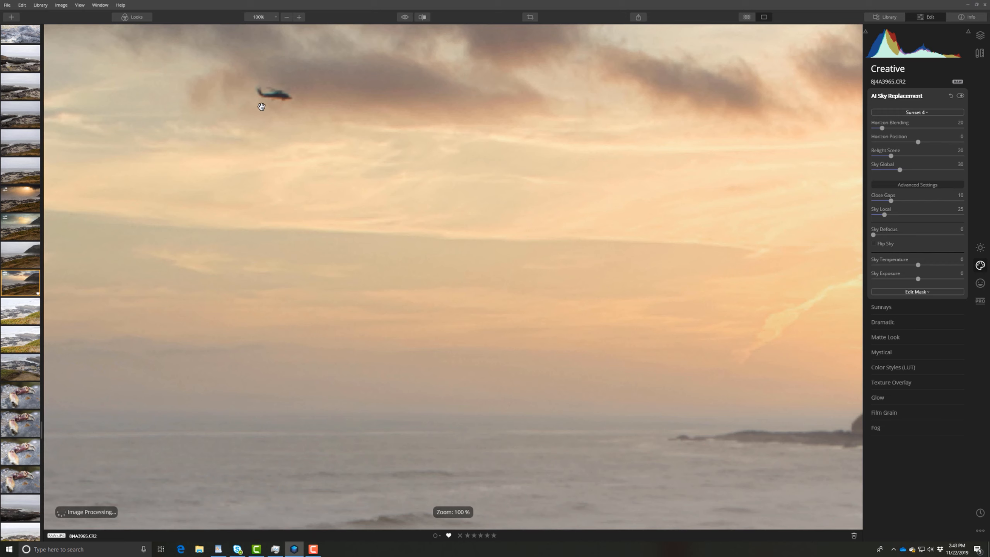
left_click(268, 126)
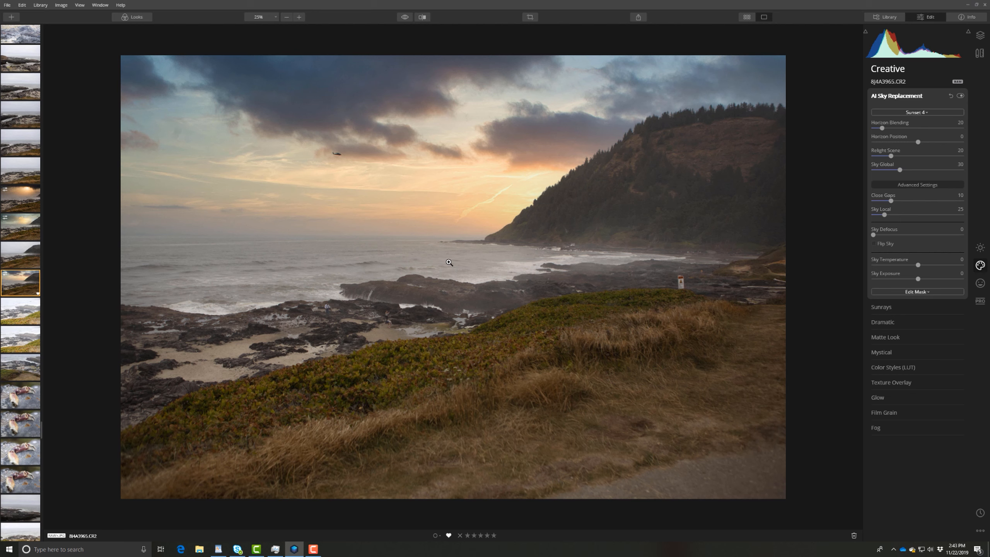
Look over the Essentials tools for the coastal photo and return to the Creative tools.
left_click(980, 248)
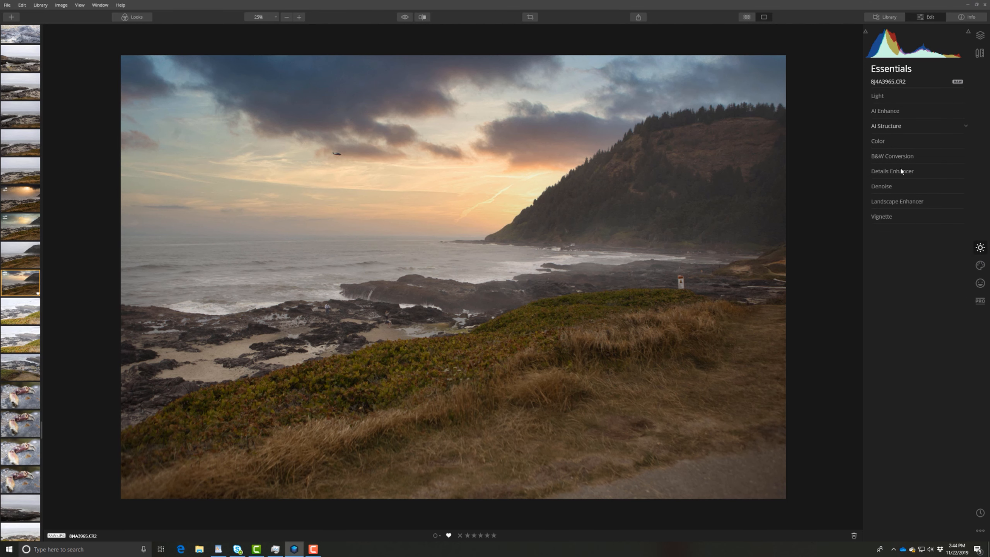
left_click(980, 265)
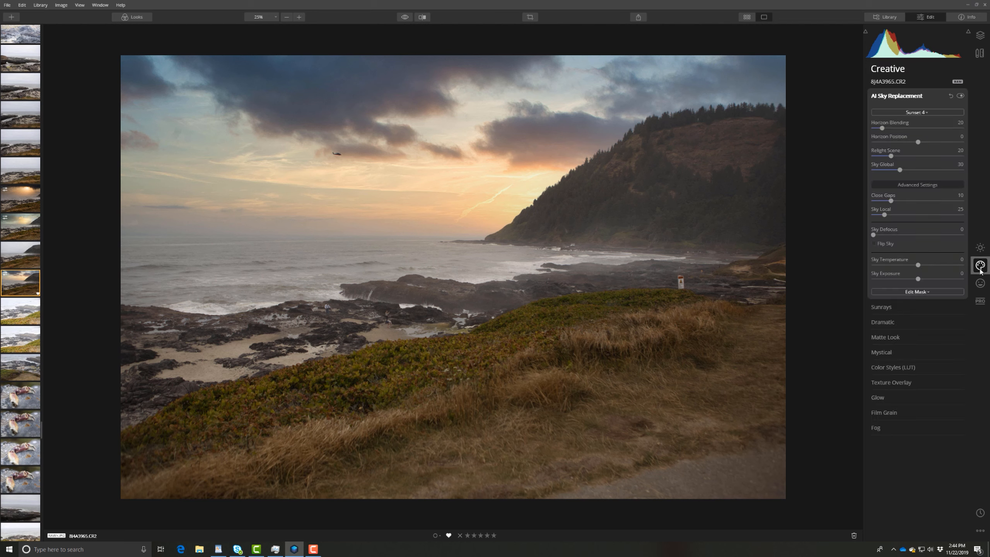